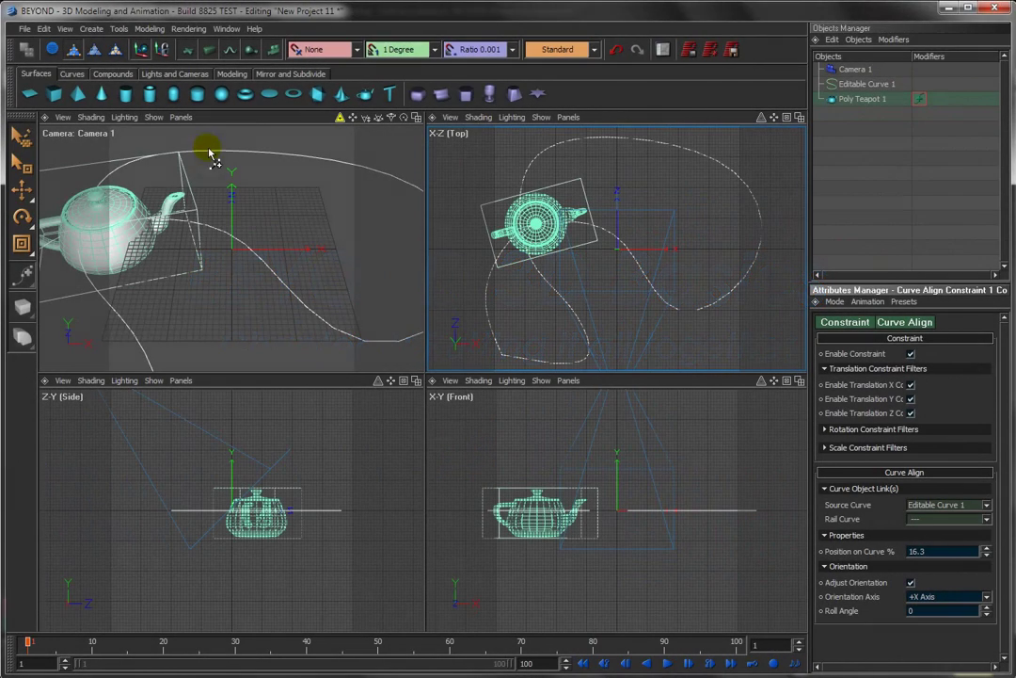
- Create a new project and enable laser output for the Camera 1 view
left_click(24, 28)
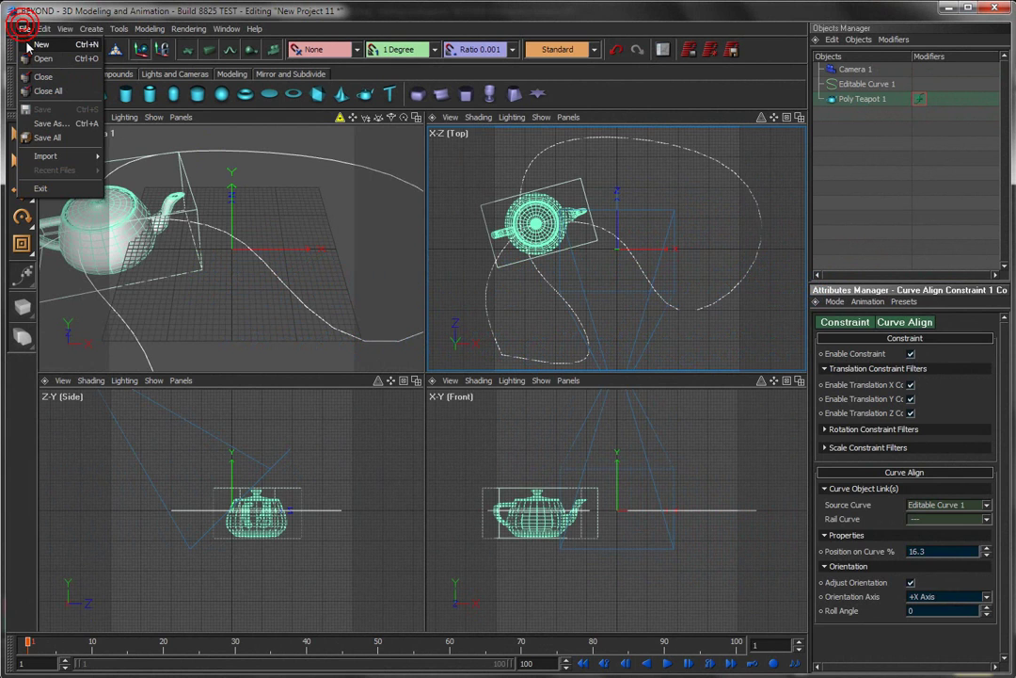
left_click(39, 45)
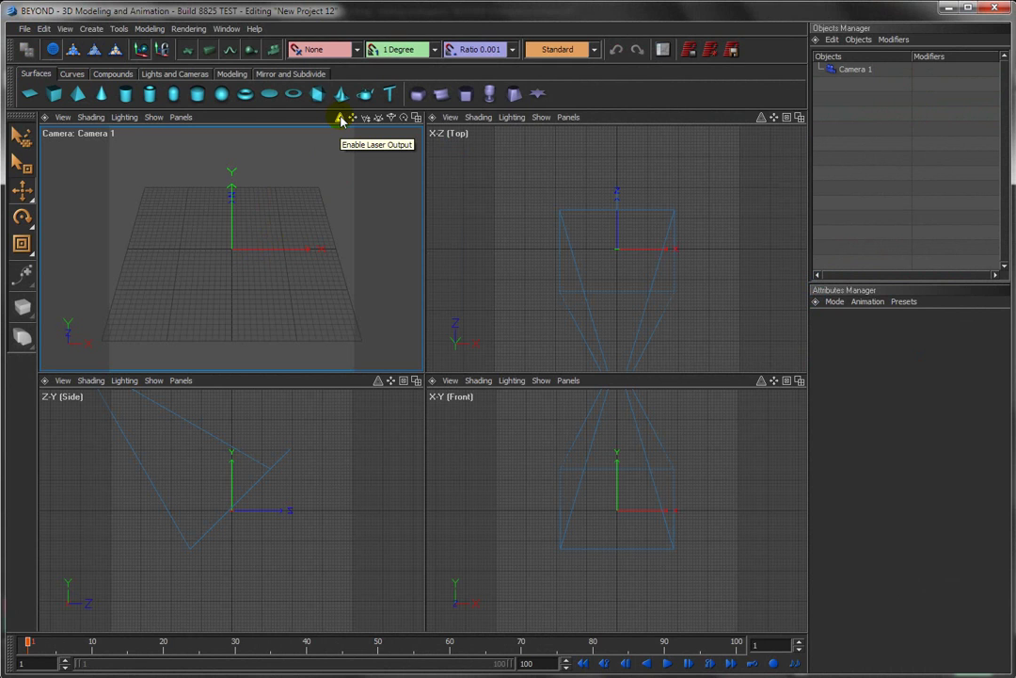
left_click(340, 118)
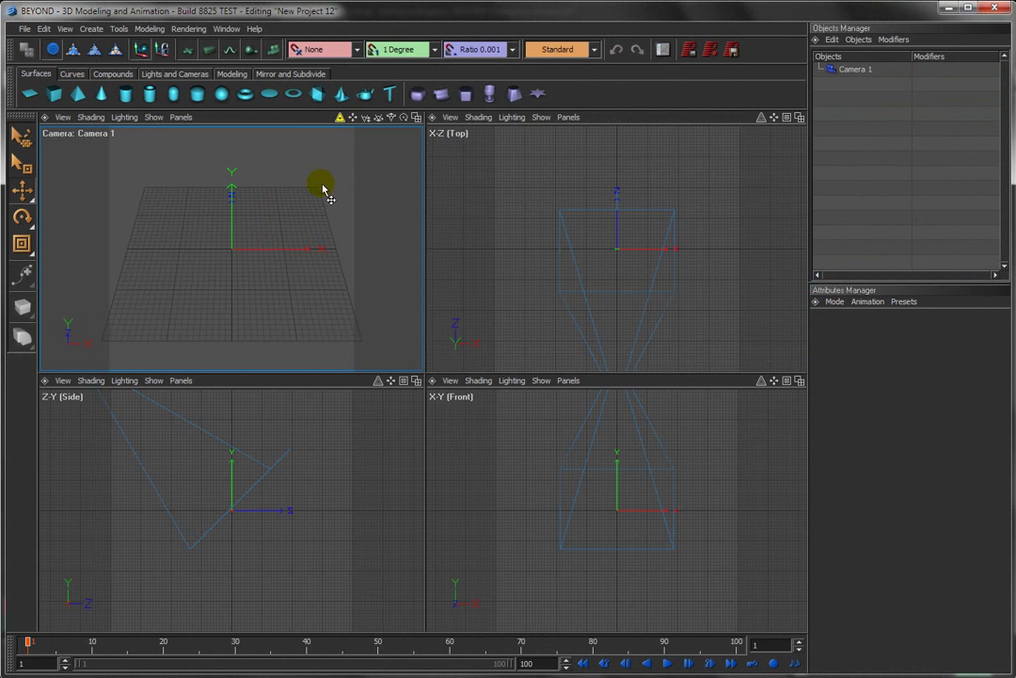
- Add a red cube and move it to about X -1.64, Y 0.77, Z 0.77
left_click(54, 94)
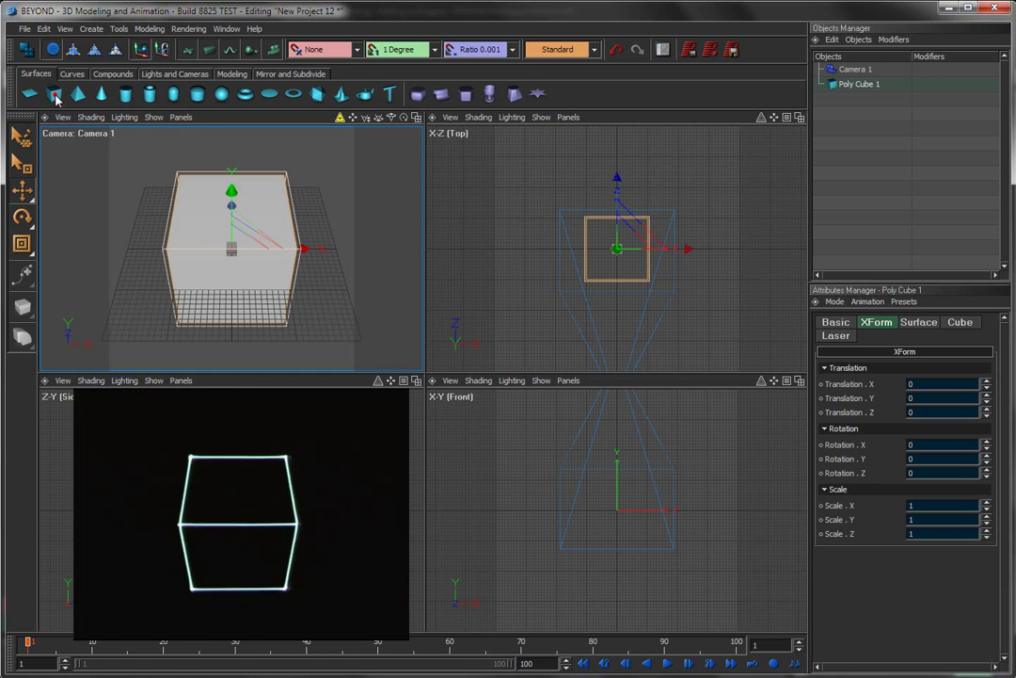
left_click_drag(250, 286, 170, 219)
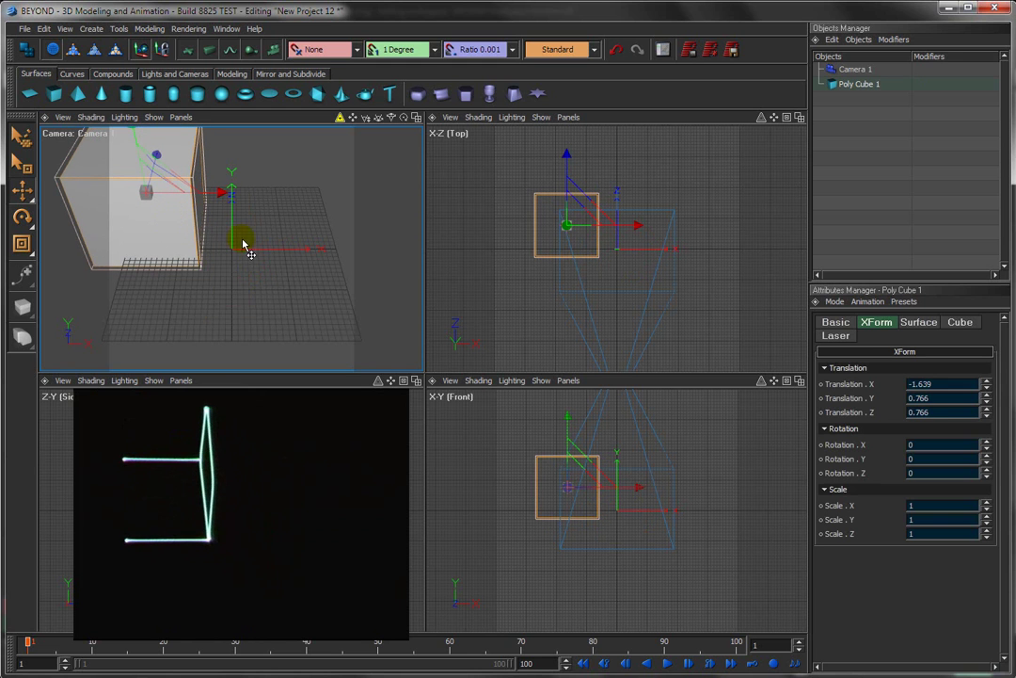
left_click(835, 322)
left_click(923, 381)
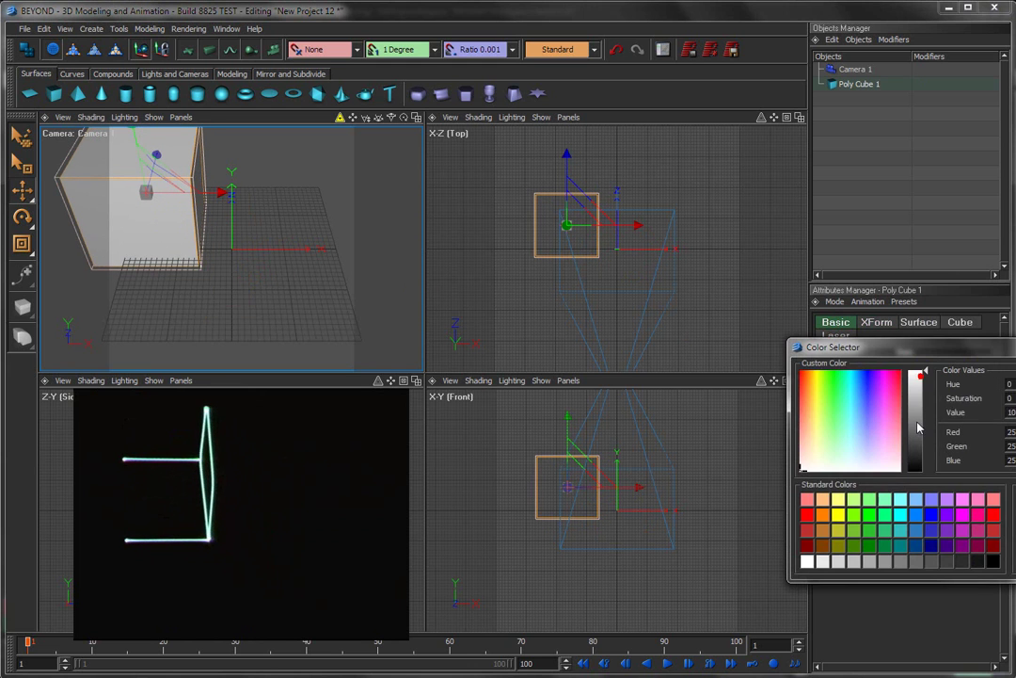
left_click(810, 517)
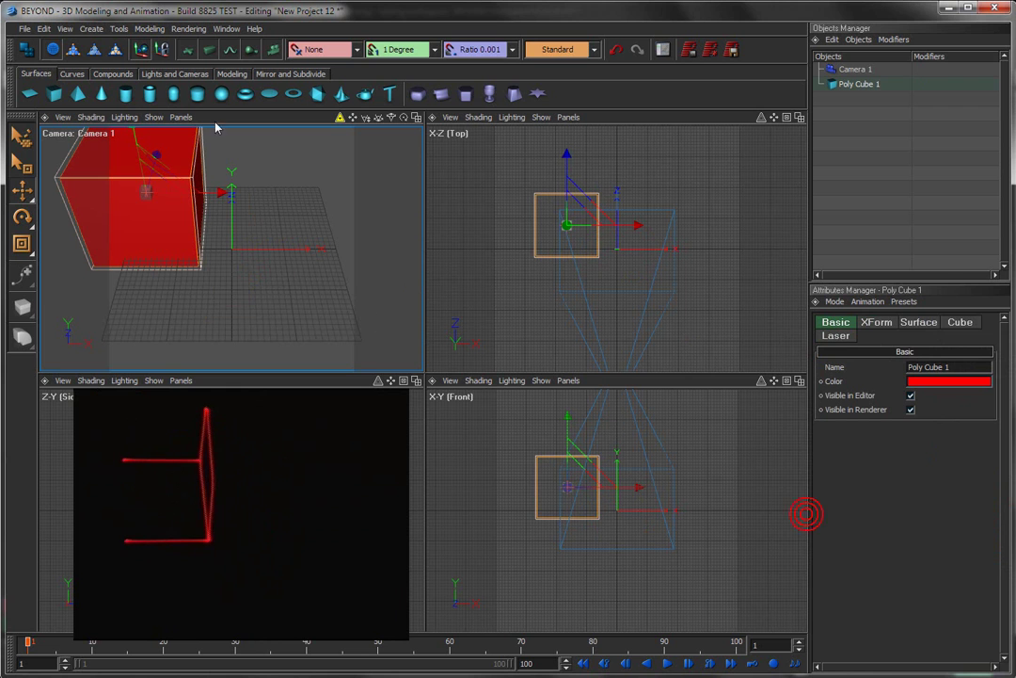
- Add a bright green sphere and move it beside the red cube, clear of it in the camera view
left_click(197, 93)
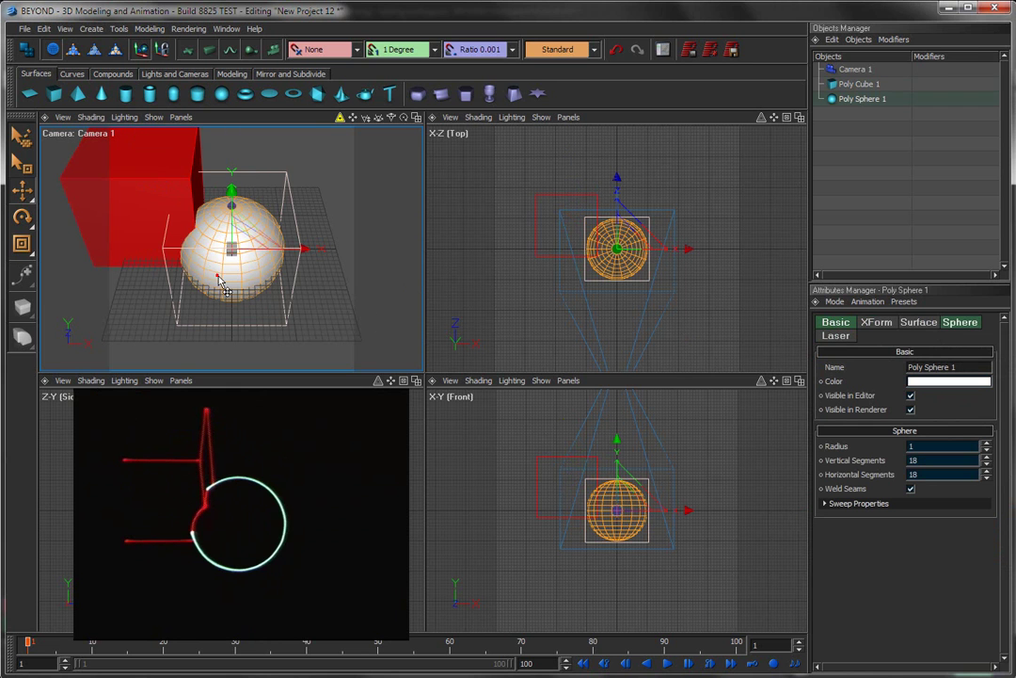
left_click_drag(192, 241, 279, 224)
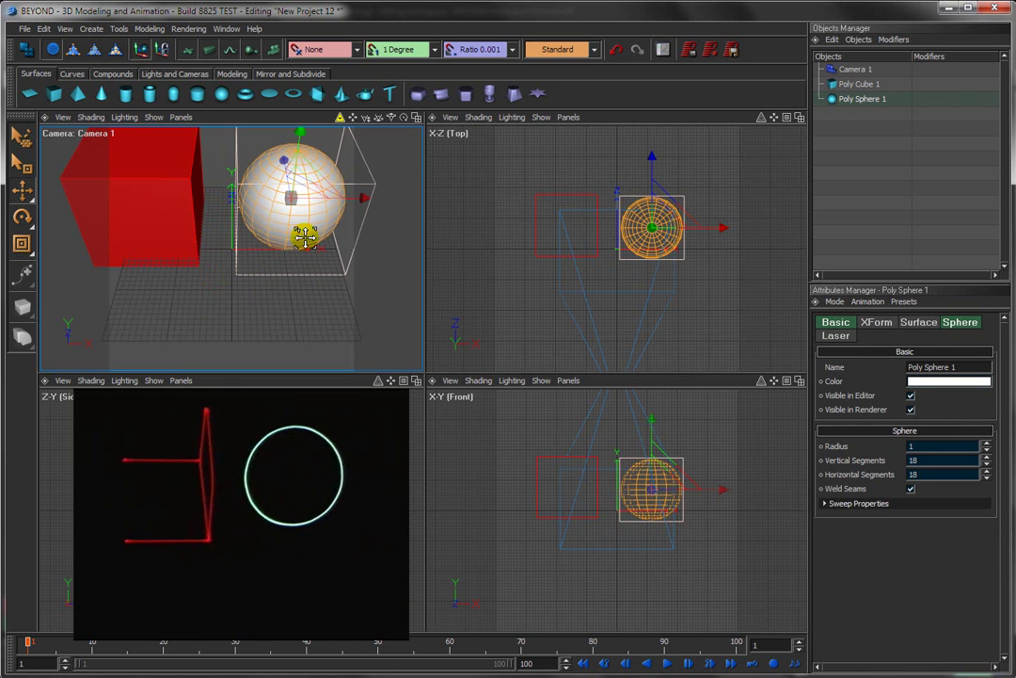
left_click(915, 382)
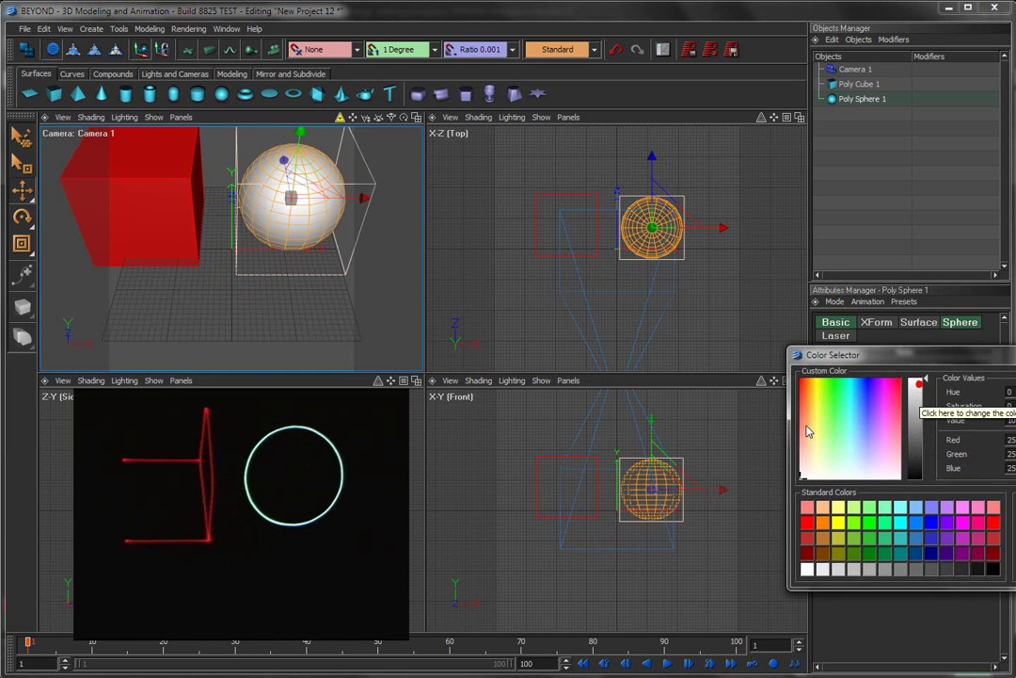
left_click(870, 526)
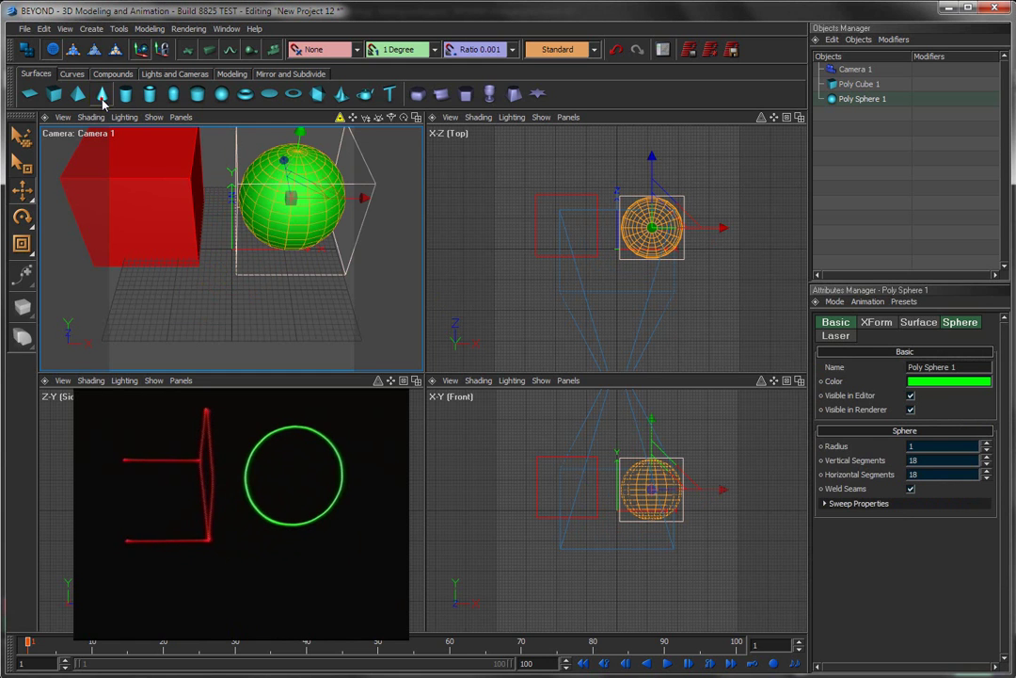
- Add an azure blue cone and place it in front of the cube and sphere
left_click(102, 95)
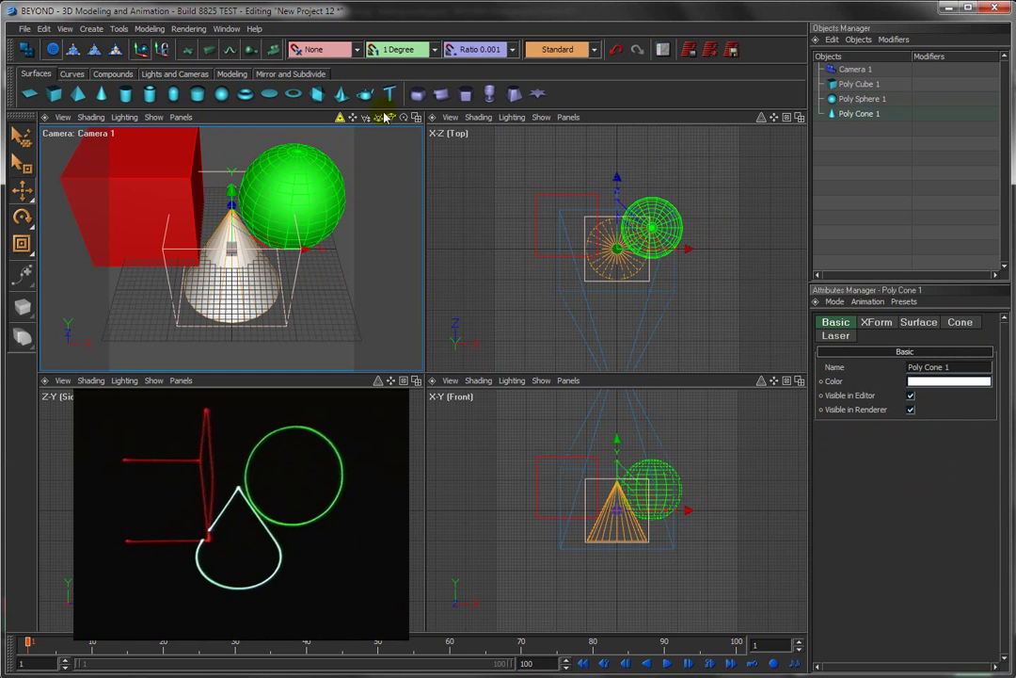
left_click_drag(380, 118, 206, 178)
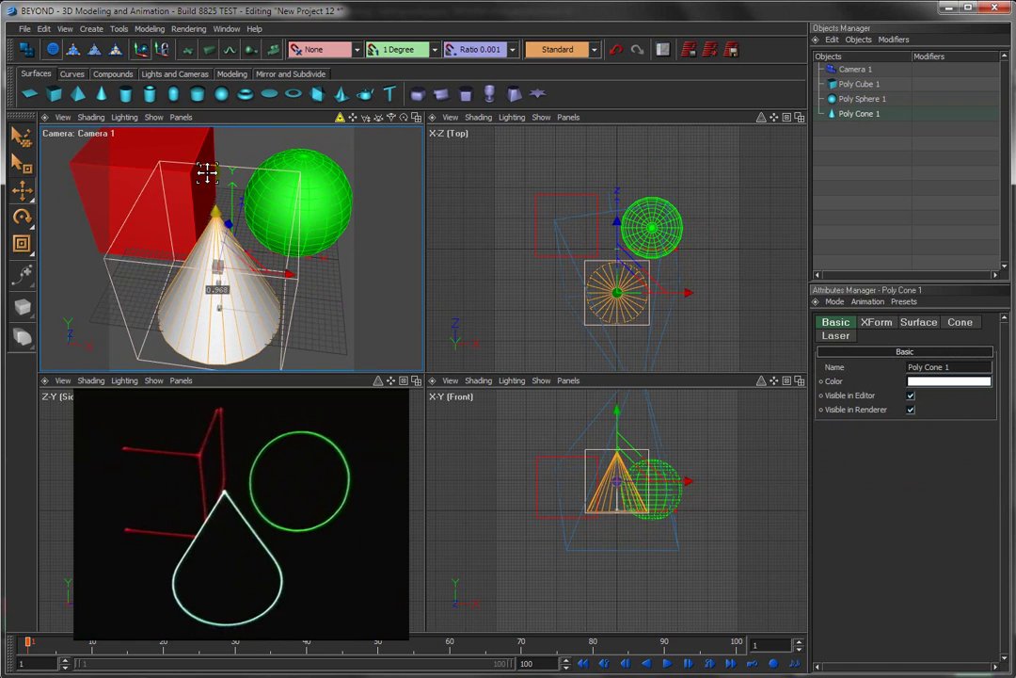
left_click(938, 382)
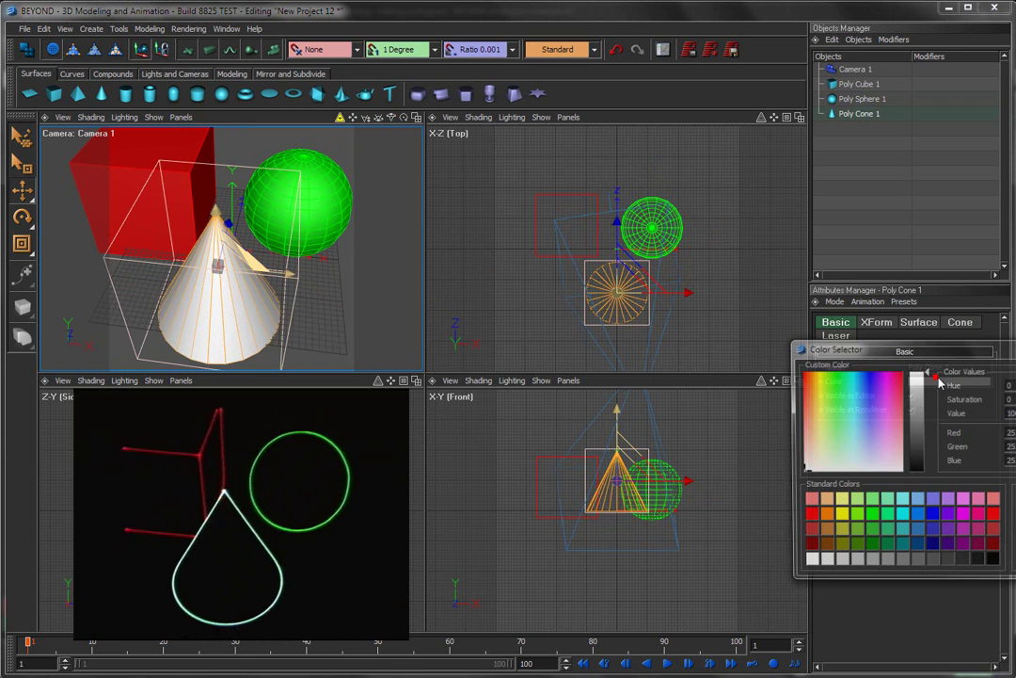
left_click(921, 519)
- Enable custom laser line types for the green sphere and turn on Object Edges
left_click(318, 213)
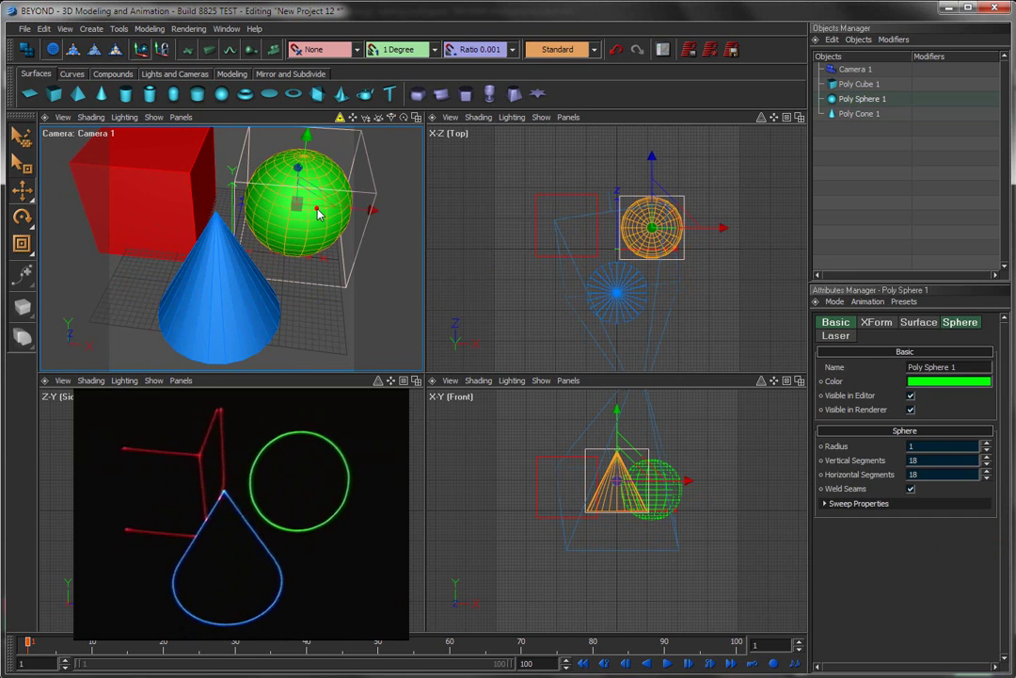
left_click(836, 335)
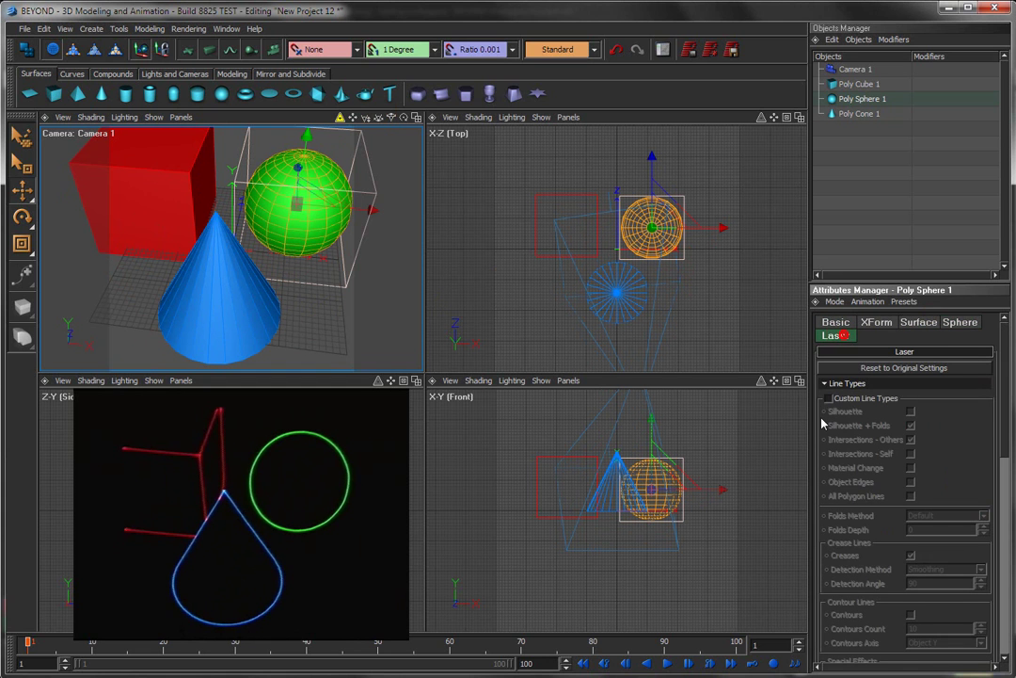
left_click(829, 399)
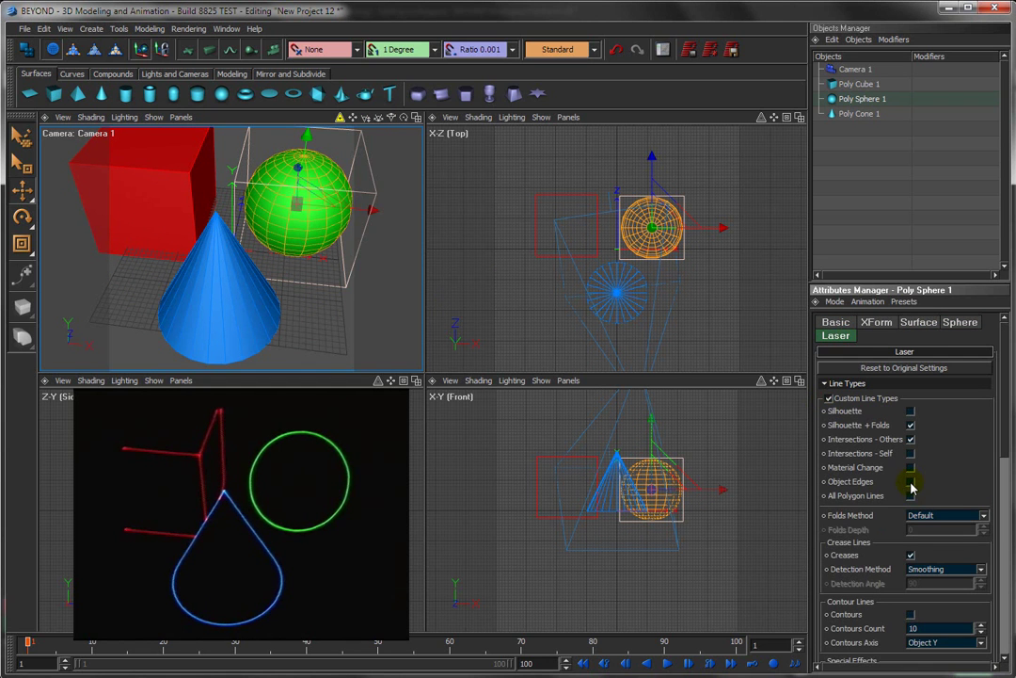
left_click(911, 482)
- Reduce the sphere's mesh to 13 vertical segments and 12 horizontal segments
left_click(960, 322)
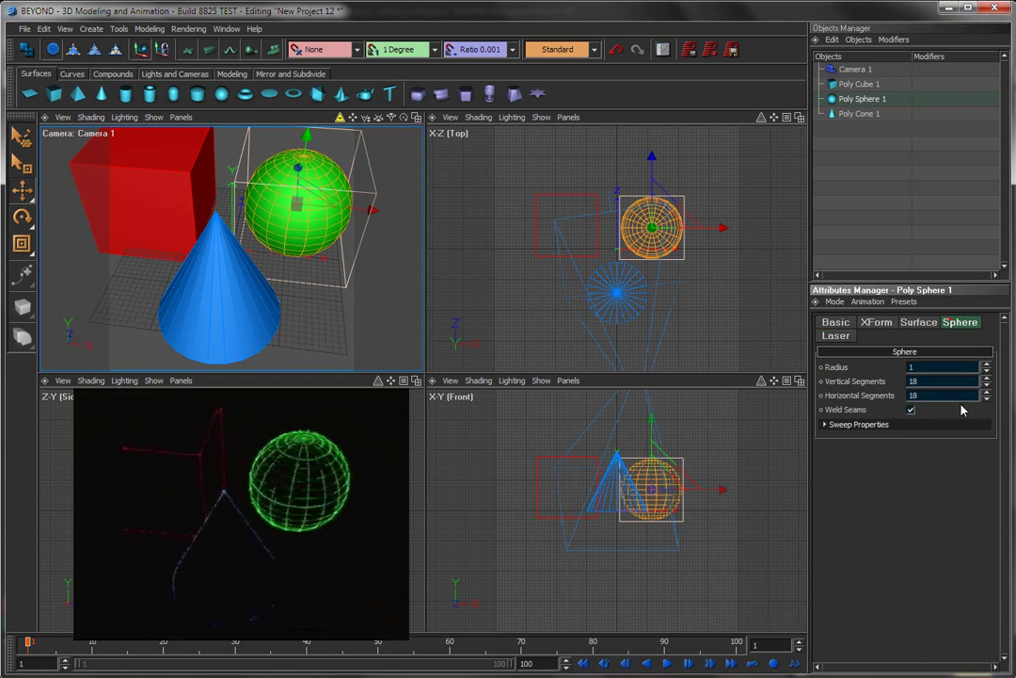
left_click(986, 386)
left_click(987, 386)
left_click(986, 386)
left_click(987, 386)
left_click(986, 400)
left_click(986, 400)
left_click(986, 400)
left_click(986, 400)
left_click(987, 400)
left_click(987, 400)
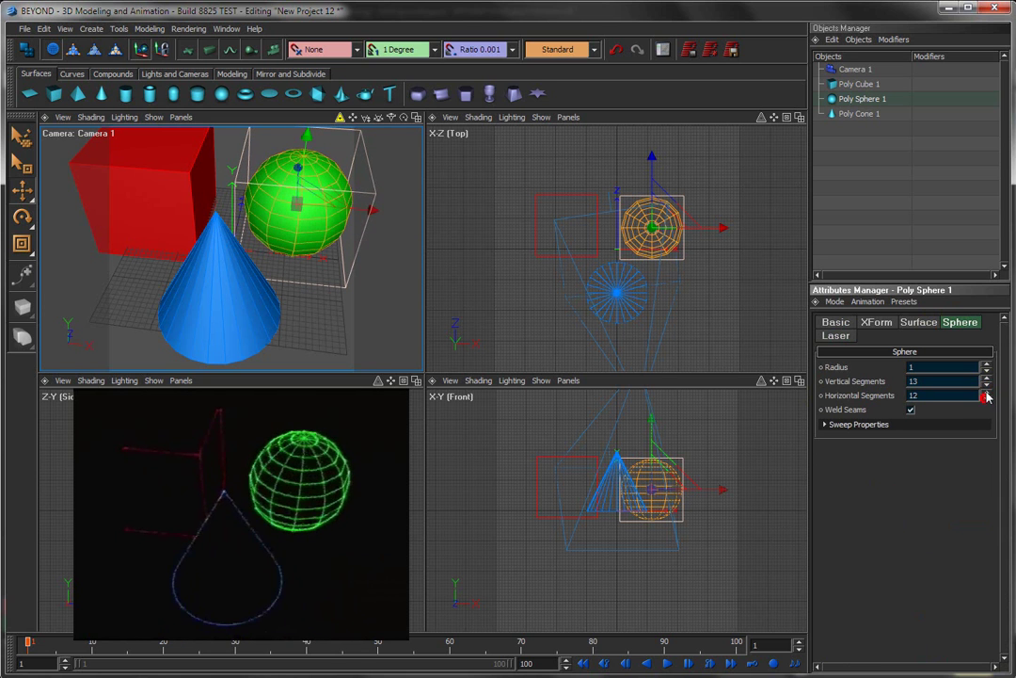
- Enable custom laser line types for the blue cone and turn on Contours with a count of 6
left_click(231, 300)
left_click(837, 336)
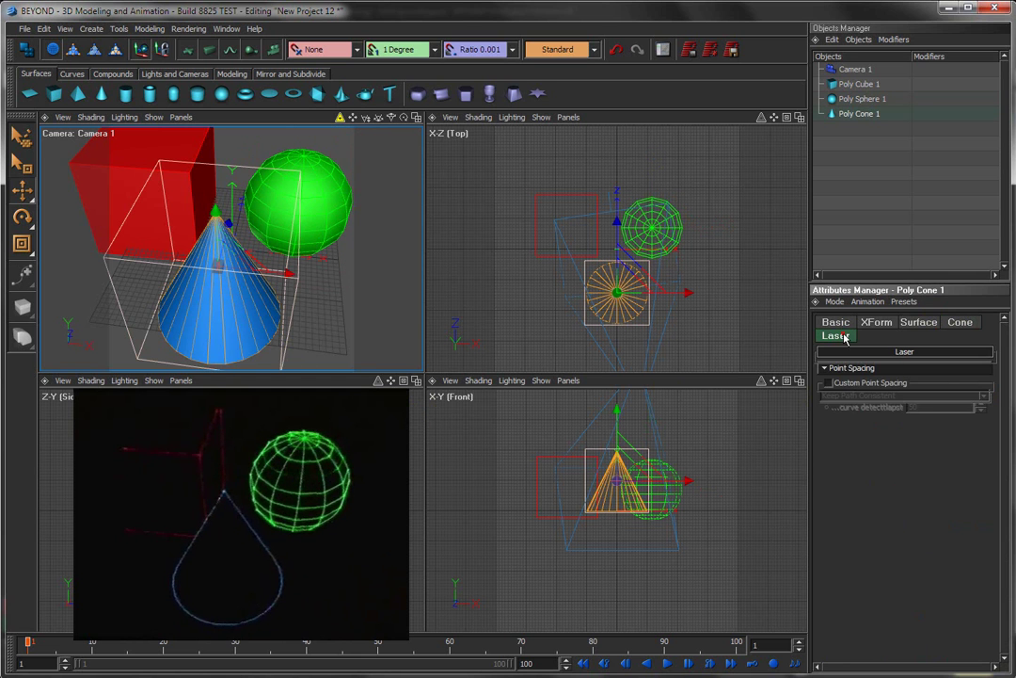
left_click(828, 399)
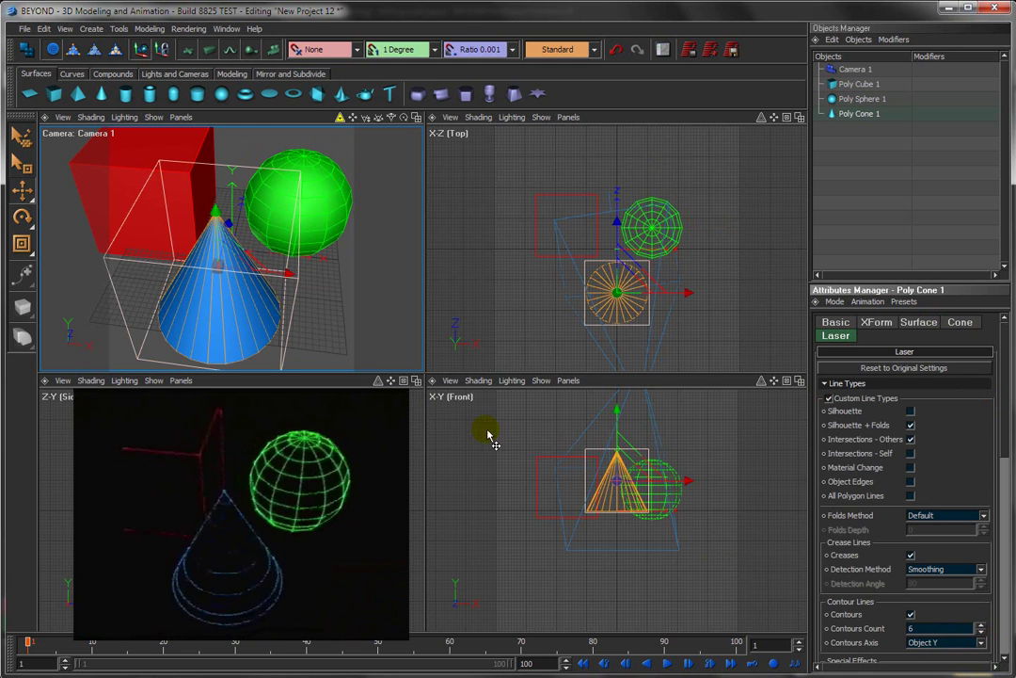
left_click(245, 306)
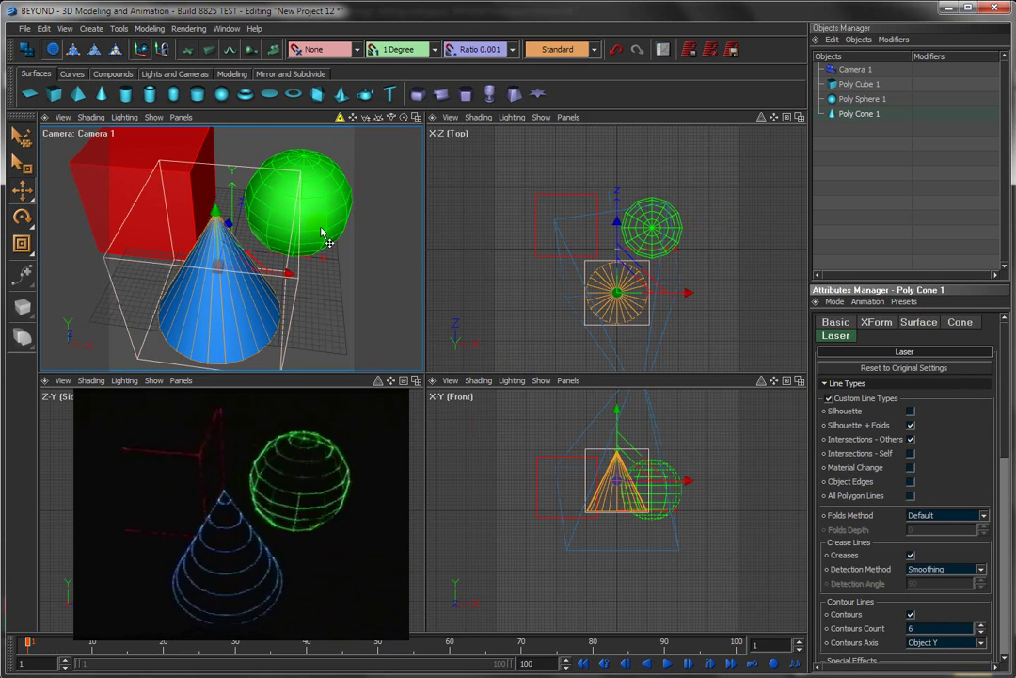
- Draw a smooth open editable curve of 15 points in the X-Z top view, passing between the objects and looping around them
left_click_drag(282, 189, 370, 117, "alt")
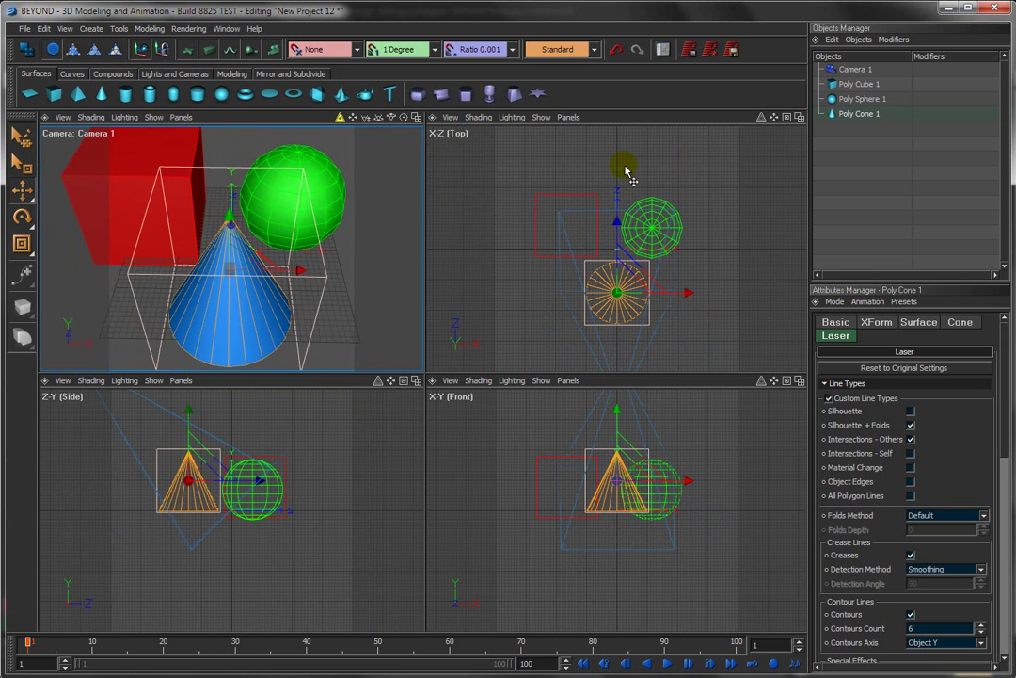
left_click(786, 118)
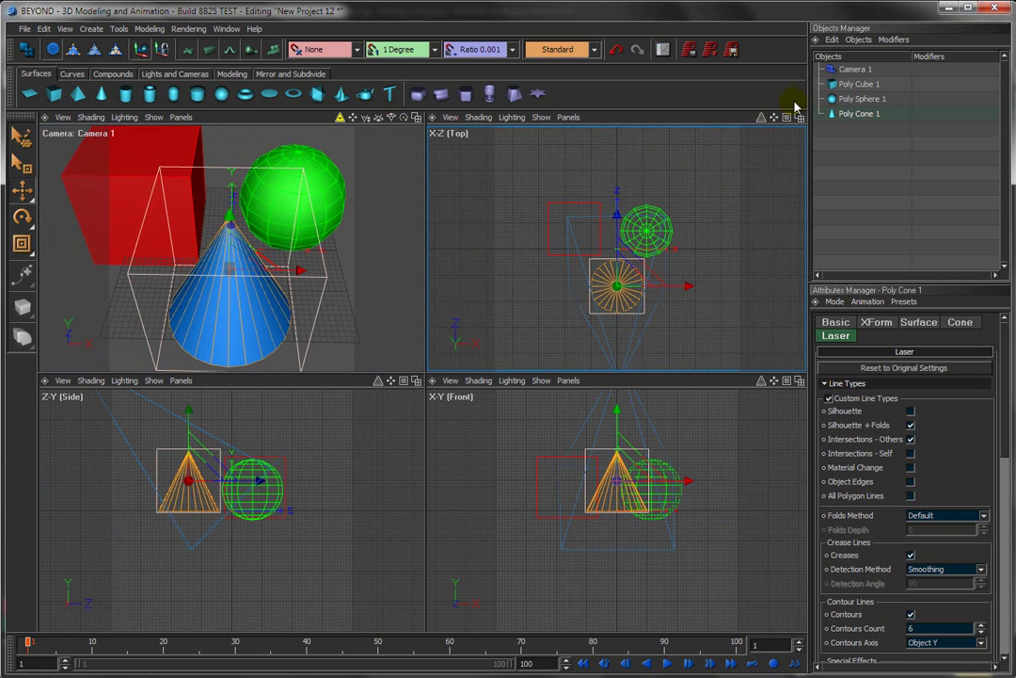
left_click_drag(789, 119, 701, 183)
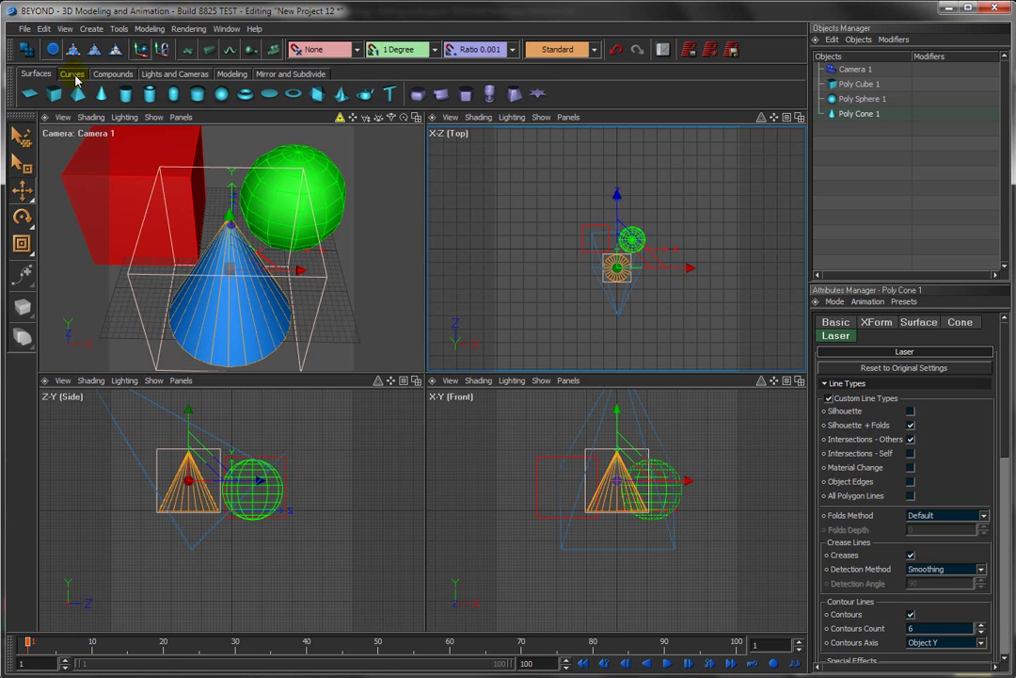
left_click(74, 74)
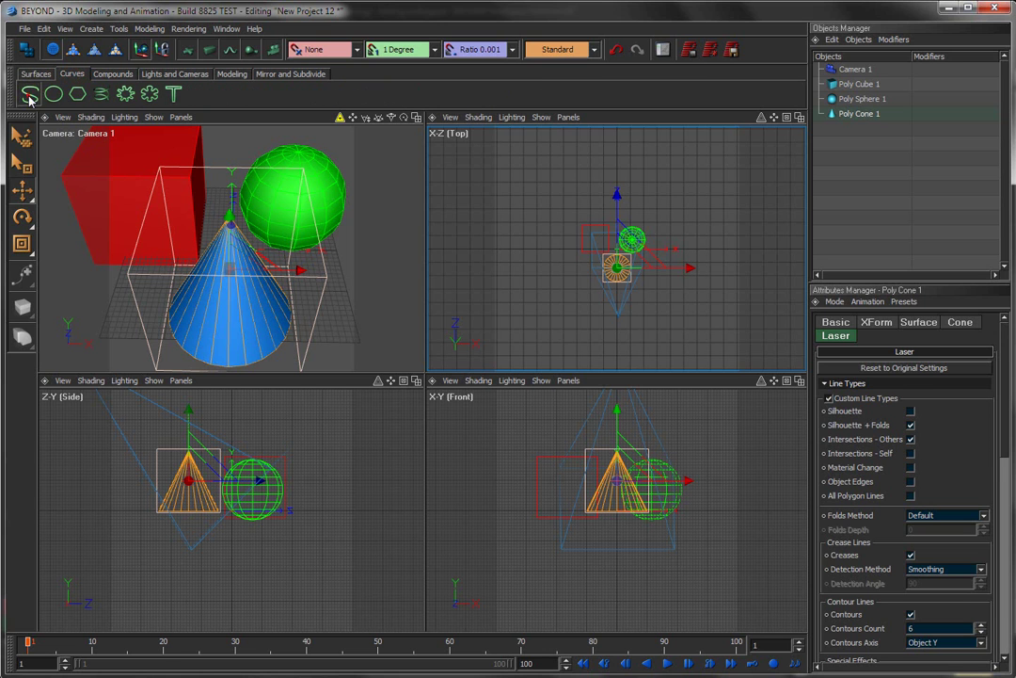
left_click(29, 95)
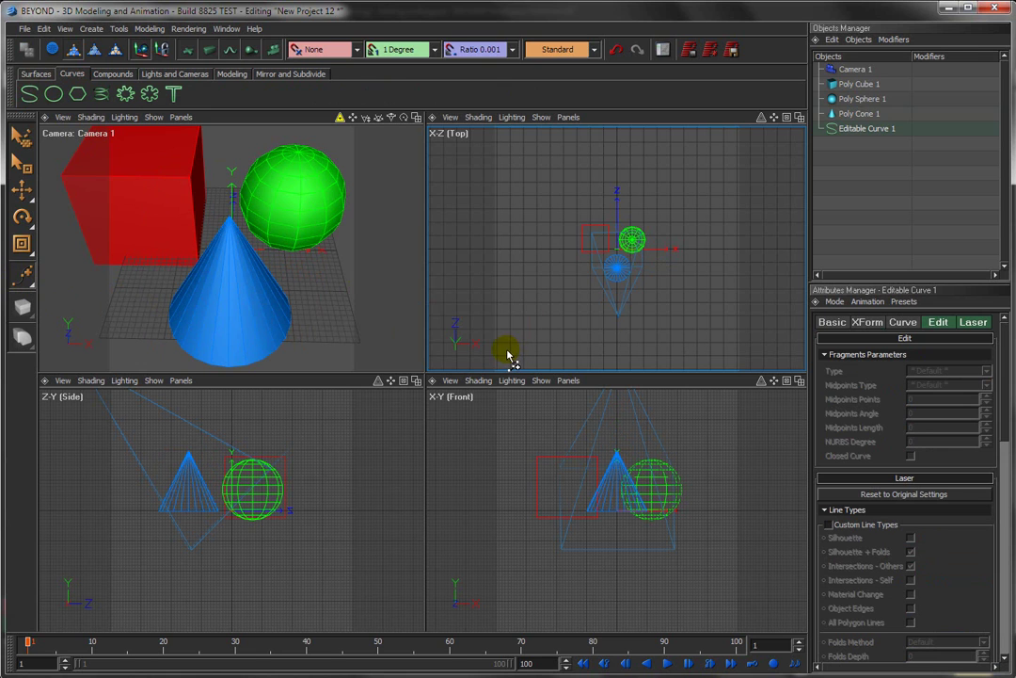
left_click(508, 353)
left_click(511, 311)
left_click(535, 255)
left_click(593, 252)
left_click(665, 265)
left_click(712, 241)
left_click(694, 141)
left_click(556, 144)
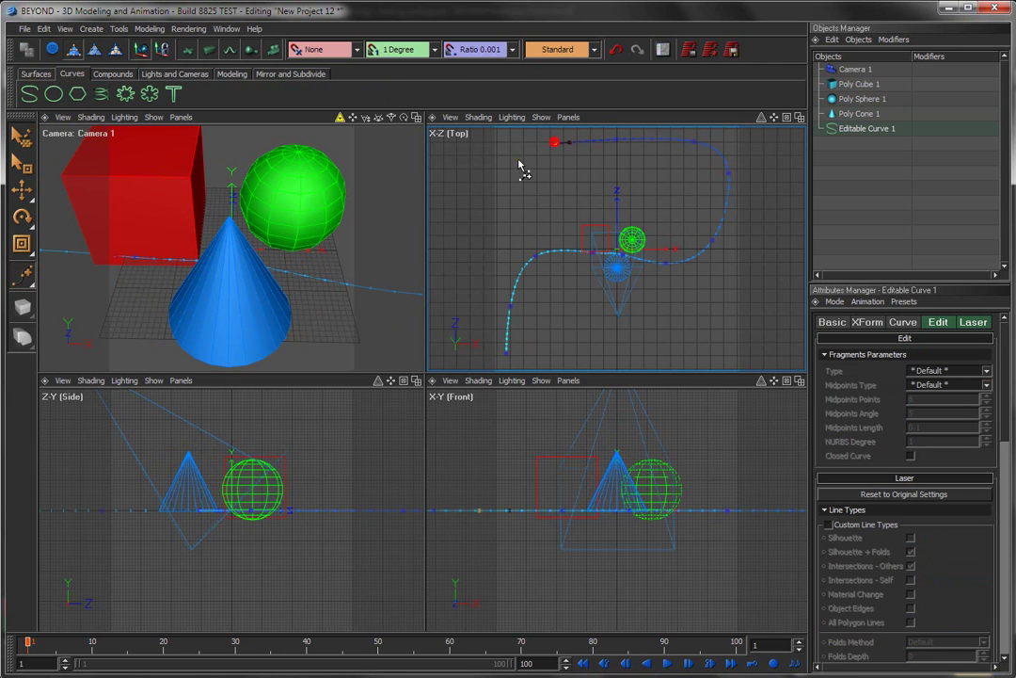
left_click(519, 162)
left_click(517, 201)
left_click(555, 251)
left_click(580, 324)
left_click(619, 332)
left_click(673, 309)
left_click(705, 283)
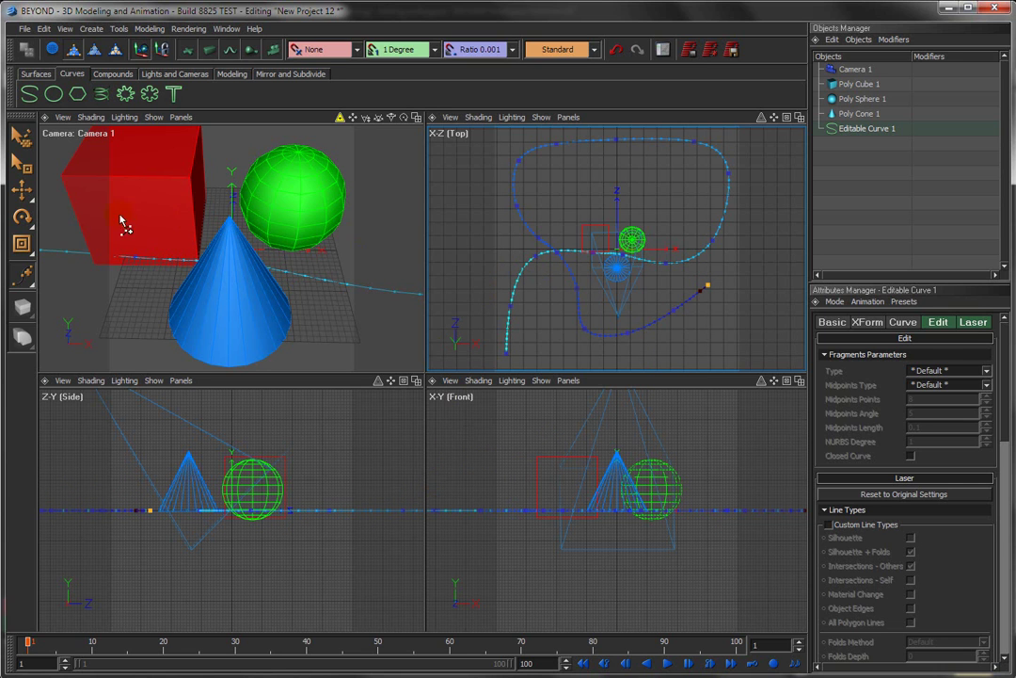
- Raise the curve's last point slightly along Y in the X-Y front view
left_click(19, 192)
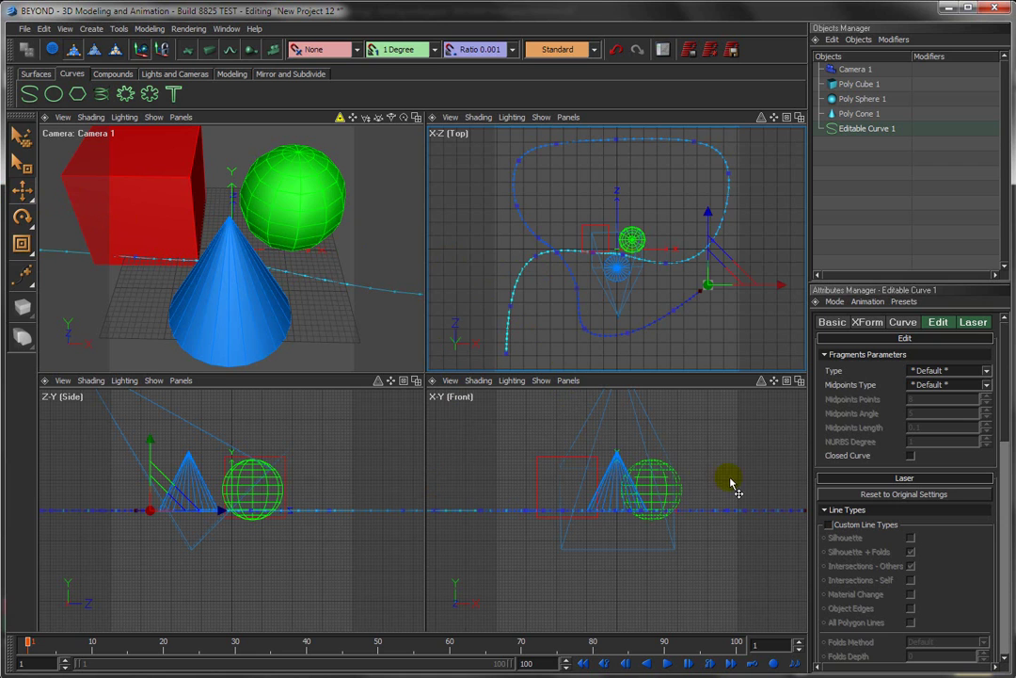
left_click(787, 381)
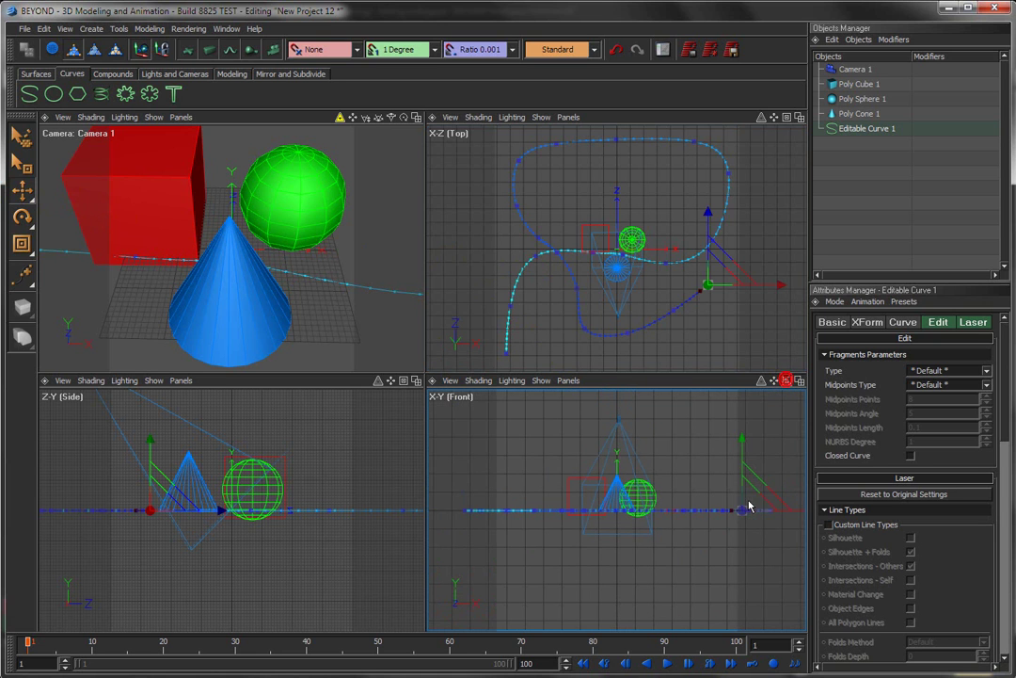
left_click_drag(744, 451, 726, 437)
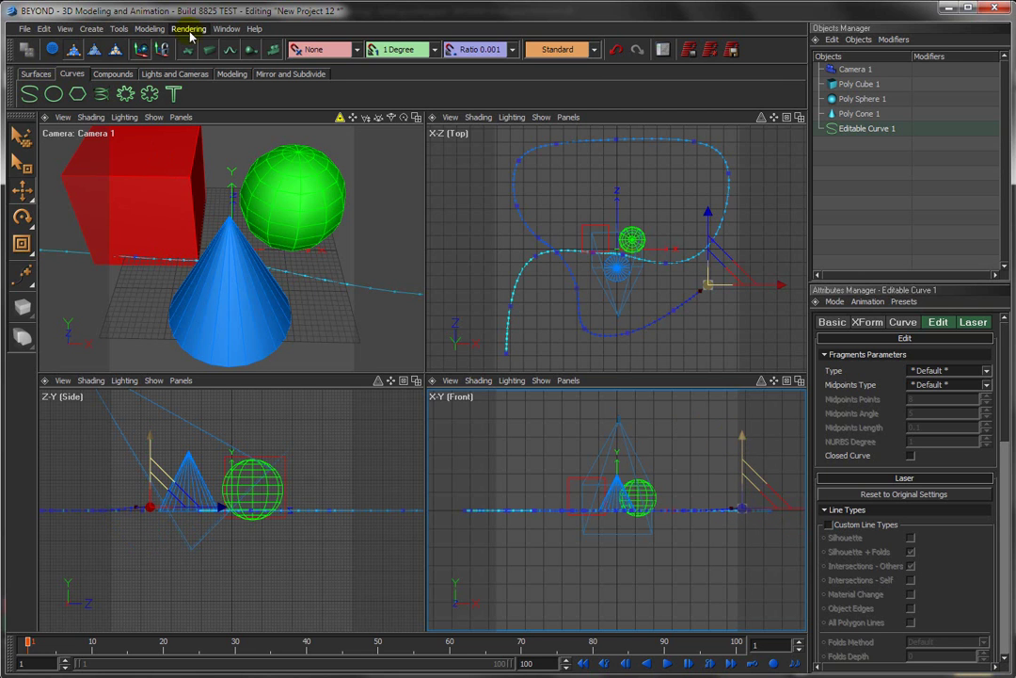
- Switch to object mode and move the whole curve up along Y by about 5.7 units in the front view
left_click(52, 51)
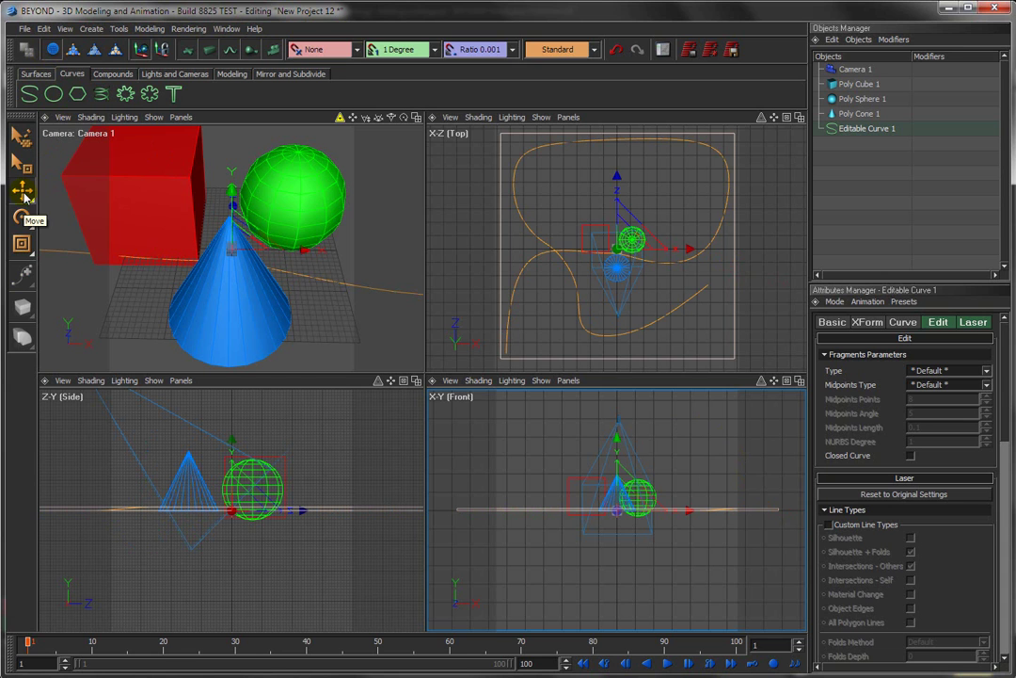
left_click(28, 192)
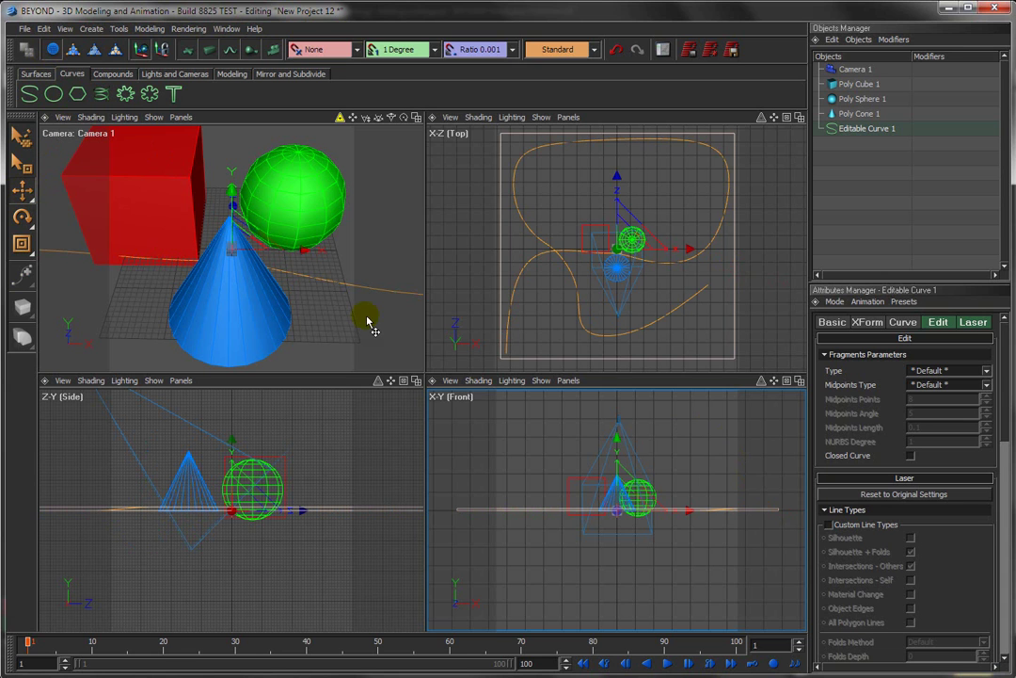
left_click_drag(617, 447, 607, 354)
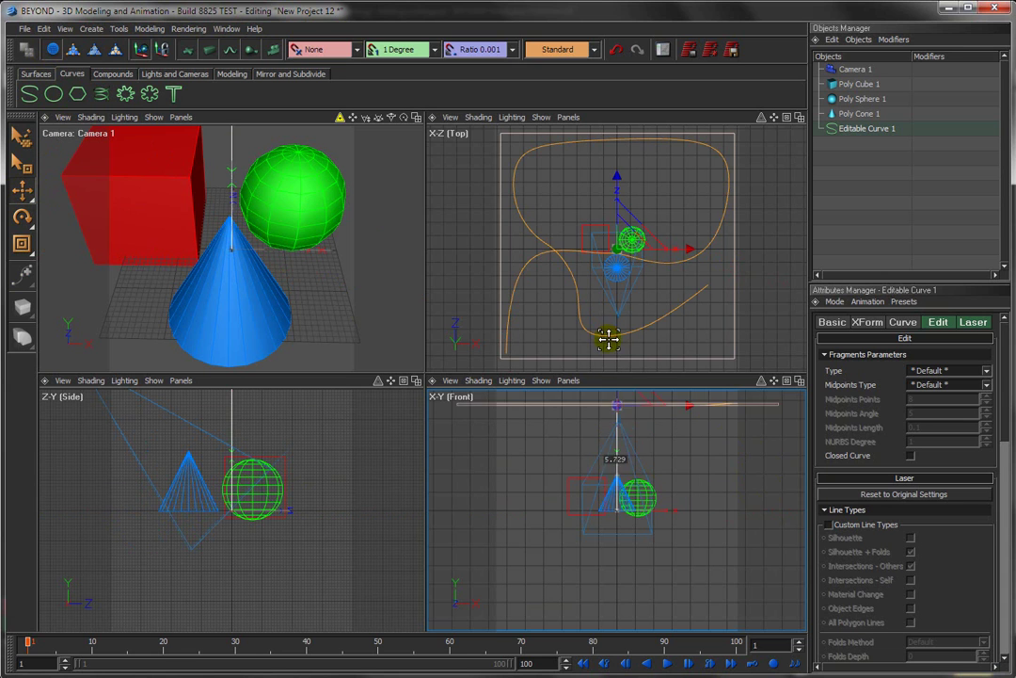
- Lower the whole curve to just below the objects, and in point mode raise its second point along Y in the front view
mouse_move(607, 428)
left_mouse_down()
mouse_move(604, 516)
mouse_move(606, 379)
mouse_move(606, 453)
mouse_move(605, 443)
left_mouse_up()
left_click(850, 131)
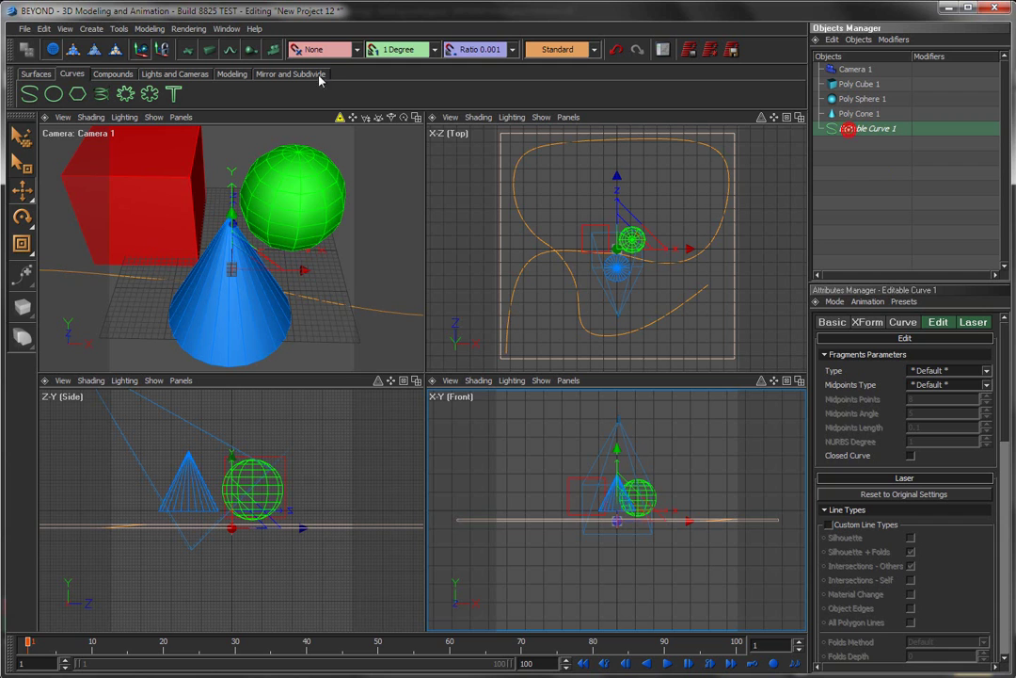
left_click(71, 51)
left_click(73, 52)
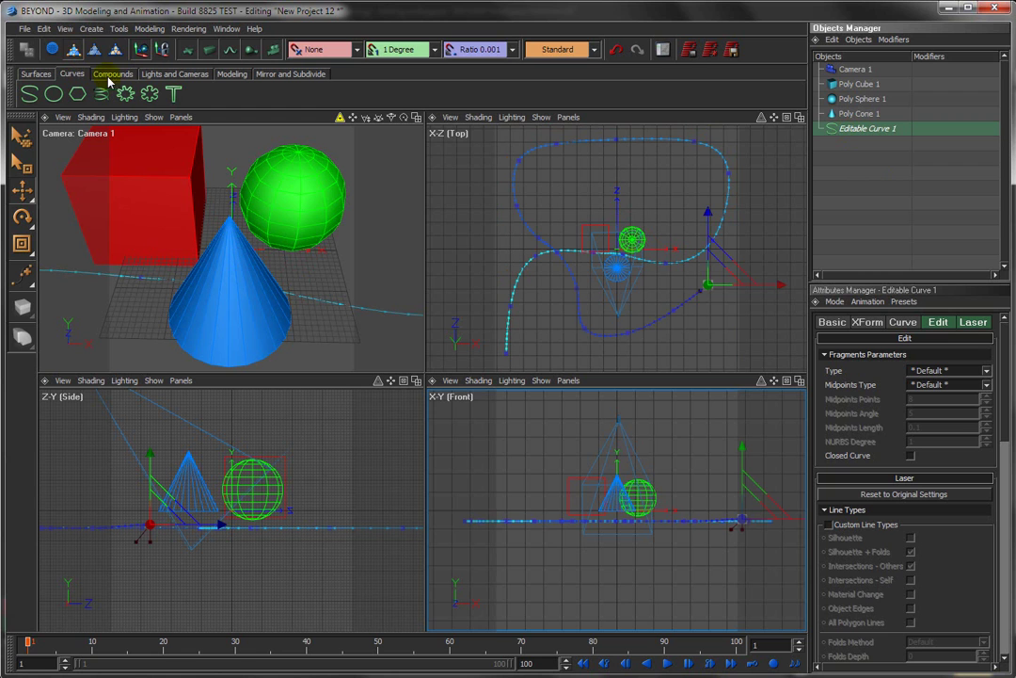
left_click(509, 309)
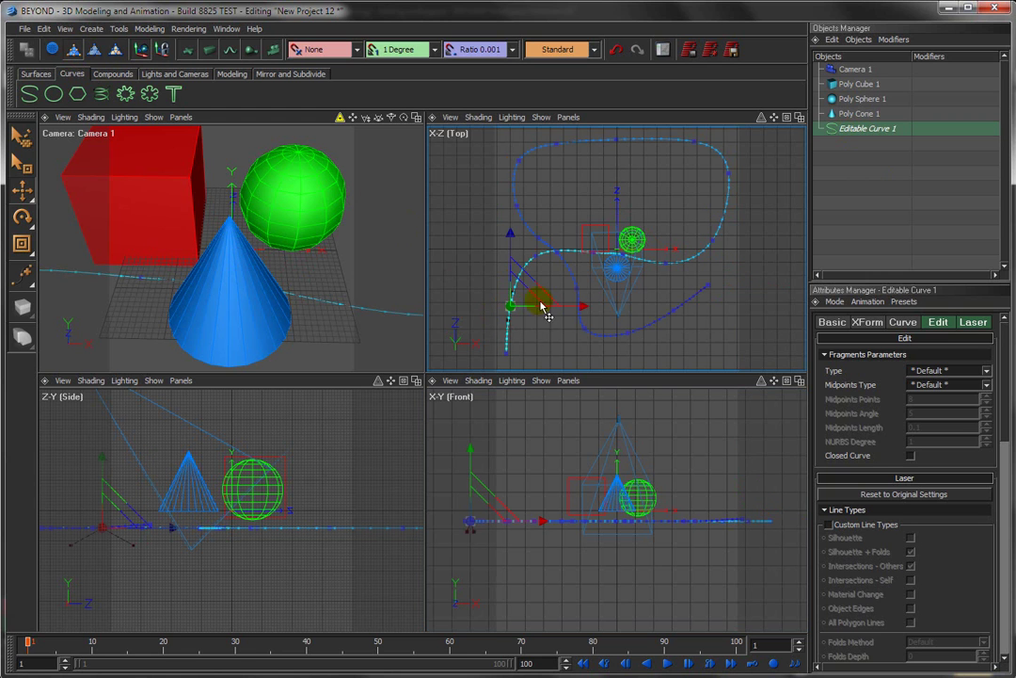
left_click(471, 435)
left_click_drag(472, 435, 471, 403)
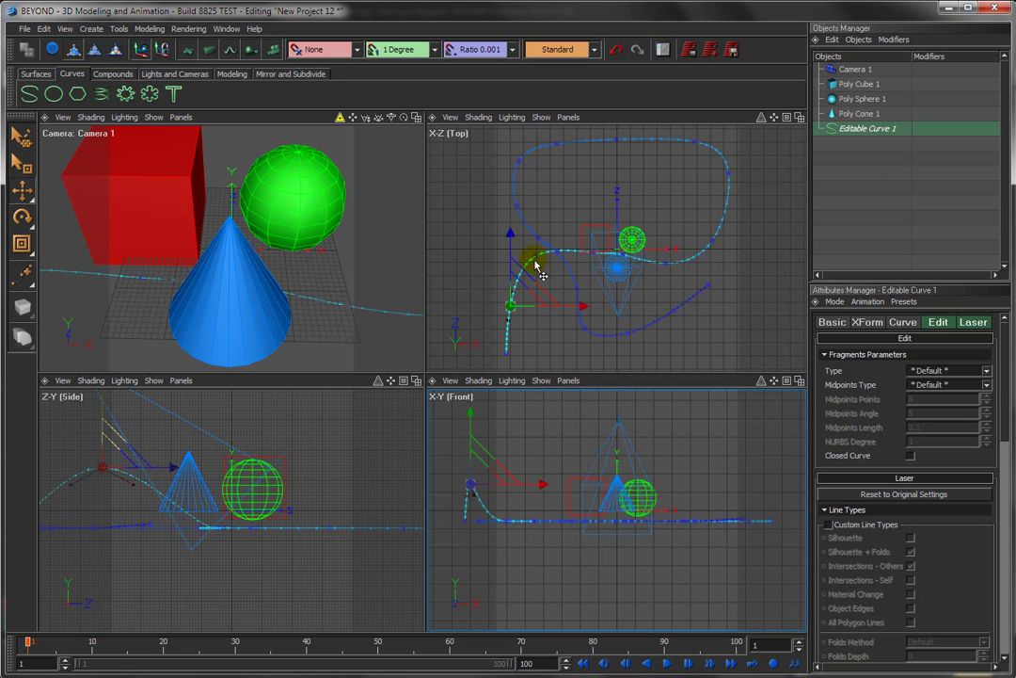
- Lower the curve point on the +X side of the sphere along Y by about 2 units in the front view
left_click(249, 529)
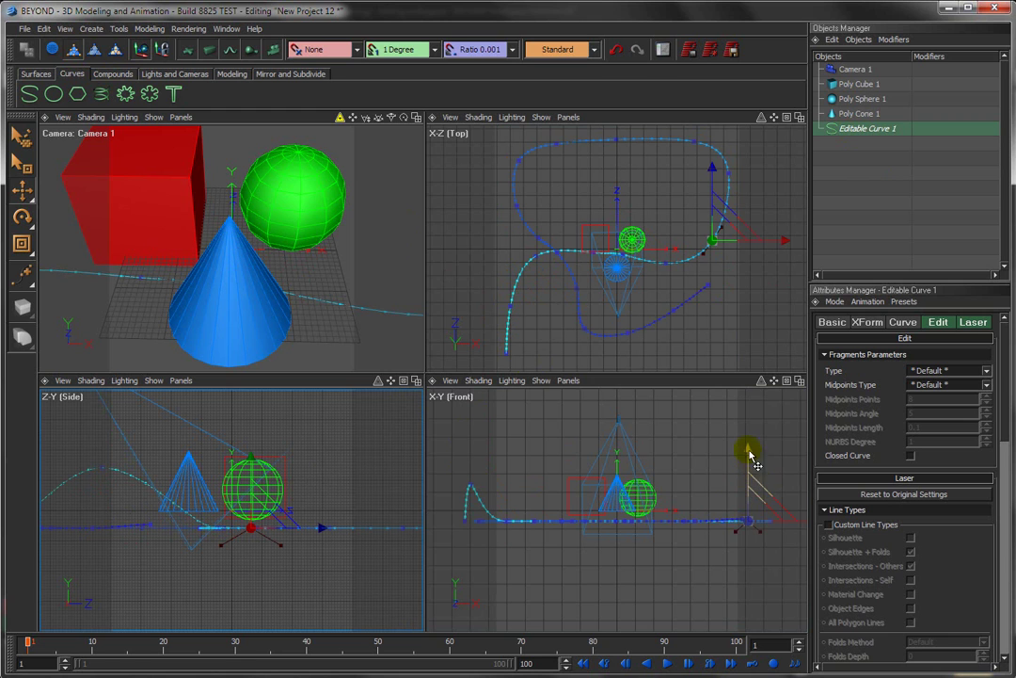
left_click_drag(750, 454, 744, 484)
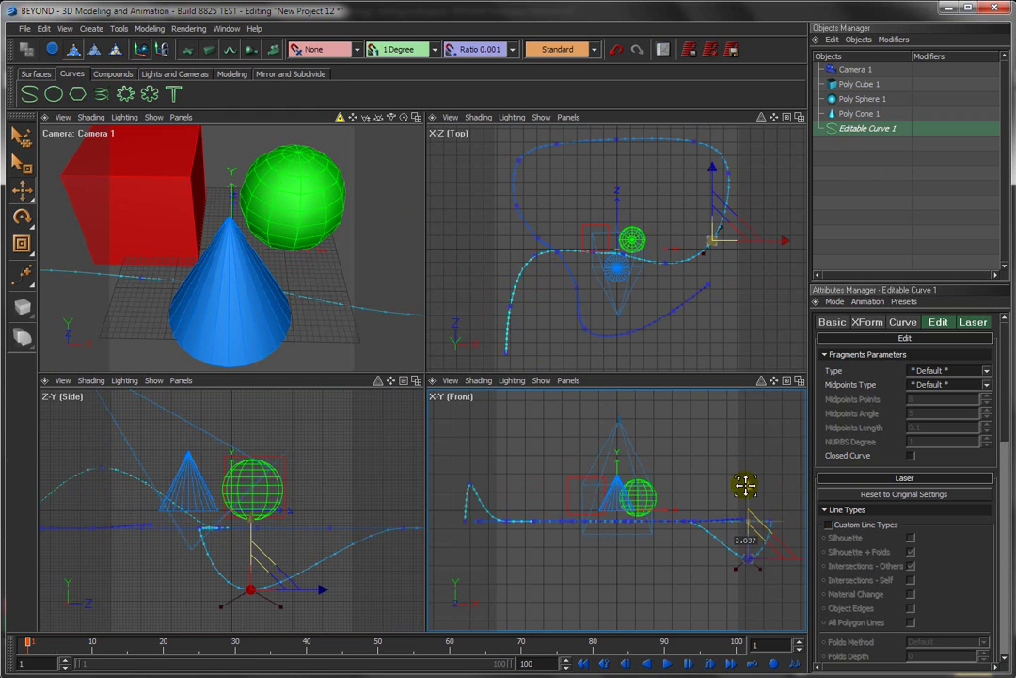
left_click(745, 490)
left_click(527, 438)
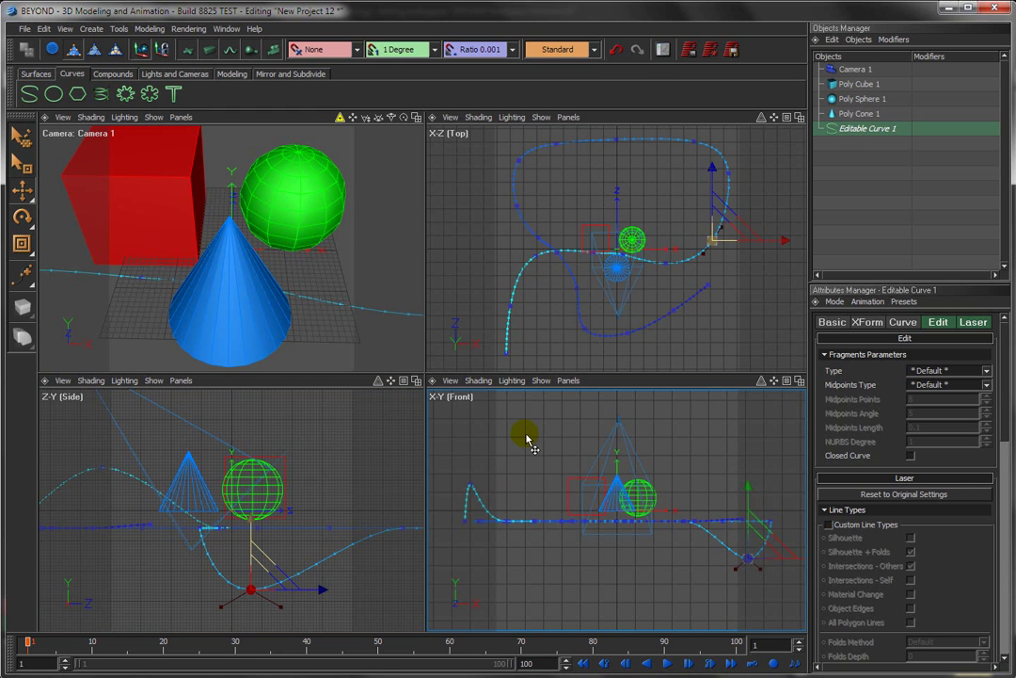
left_click(389, 323)
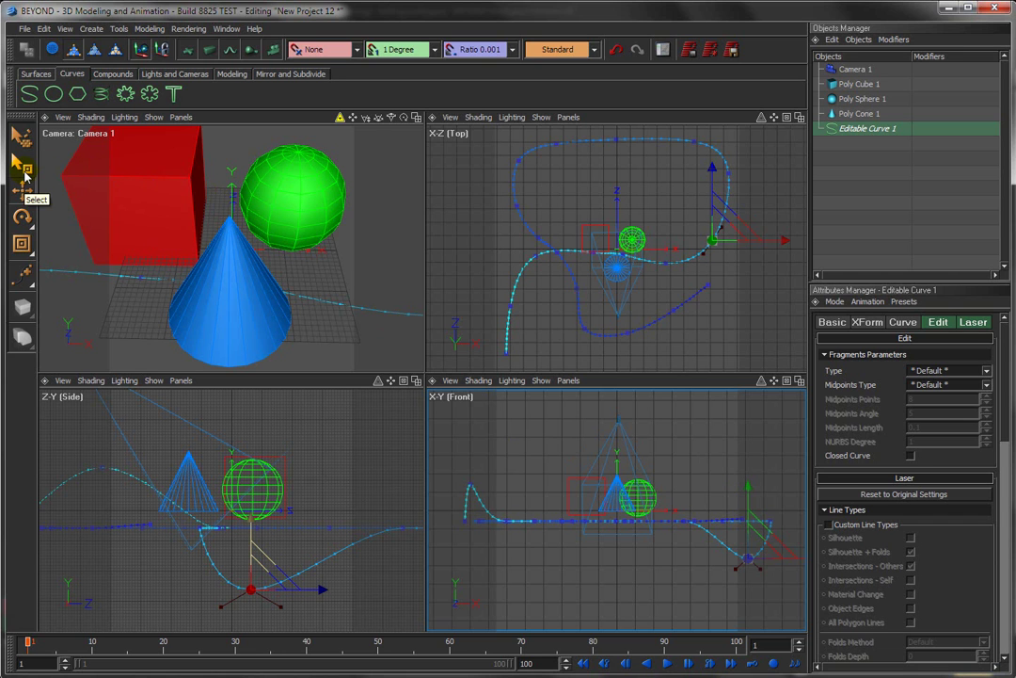
- Select the next two curve points around the loop's far +X corner one at a time and lower each along Y in the front view
left_click(23, 170)
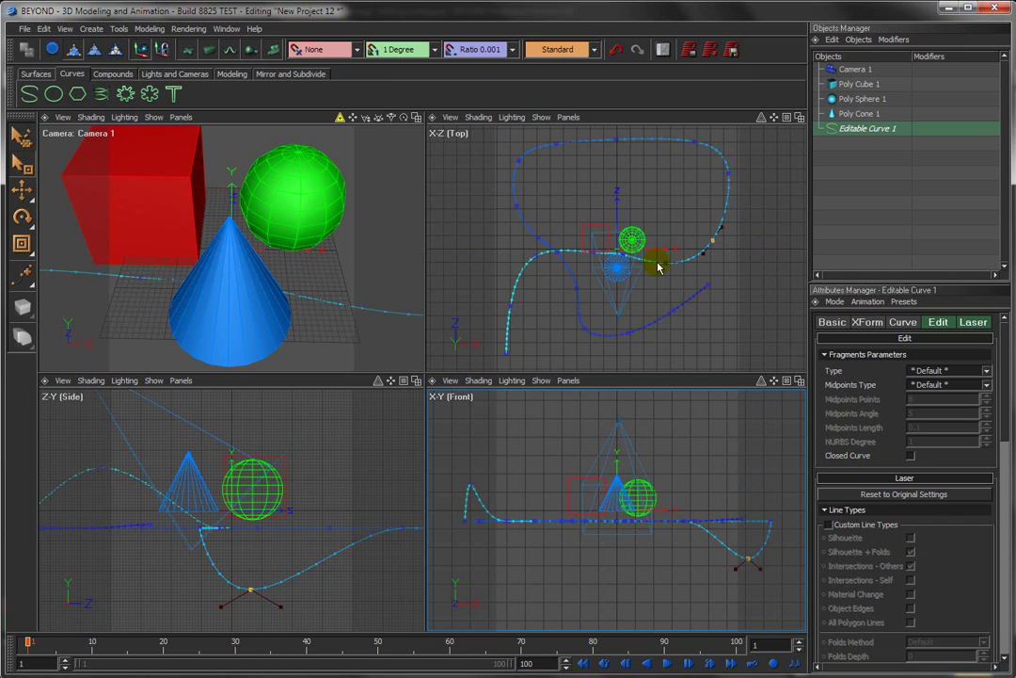
left_click(732, 175)
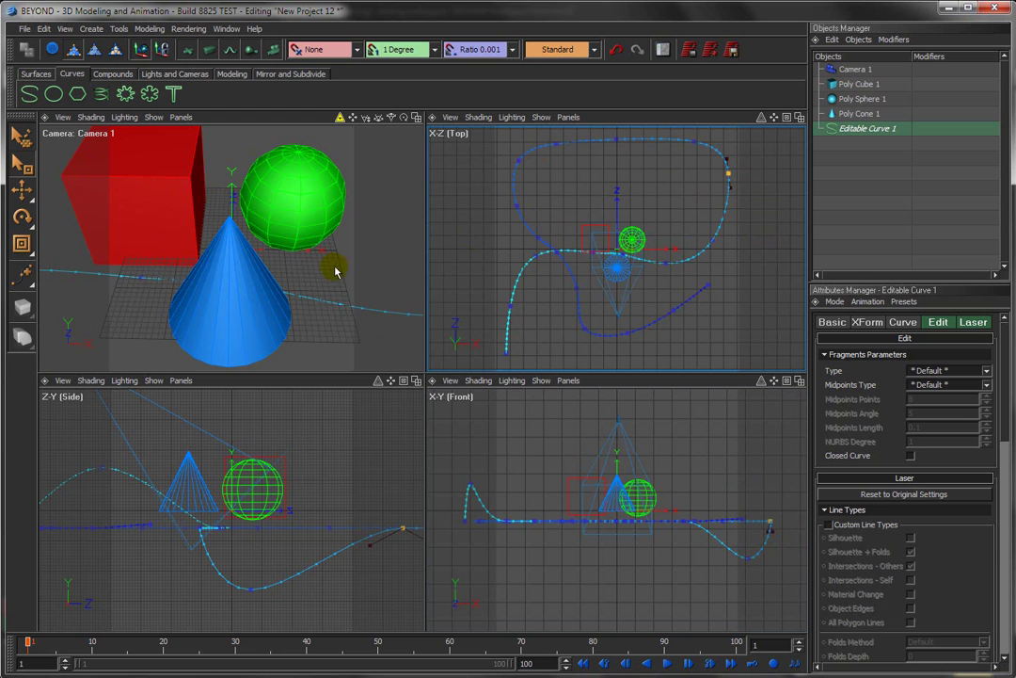
left_click(21, 194)
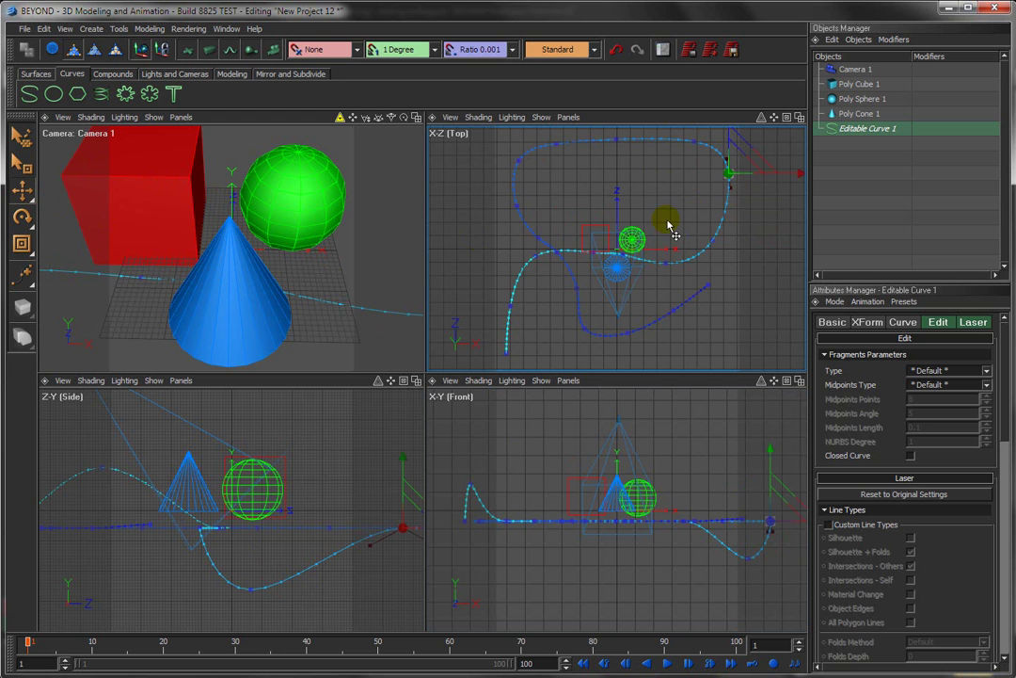
left_click_drag(767, 449, 770, 476)
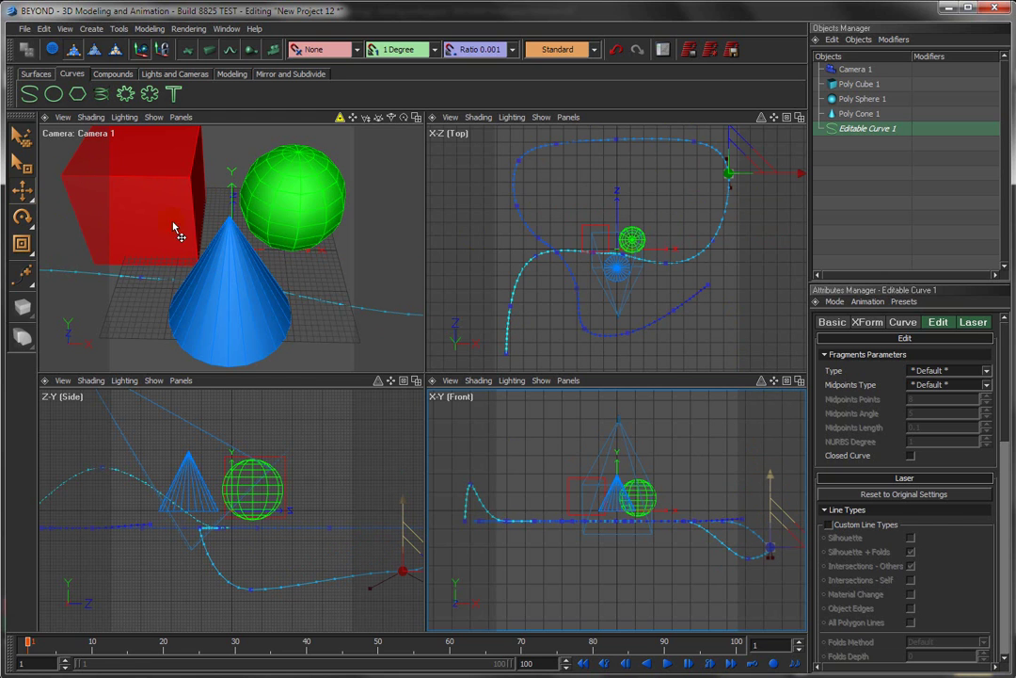
left_click(19, 167)
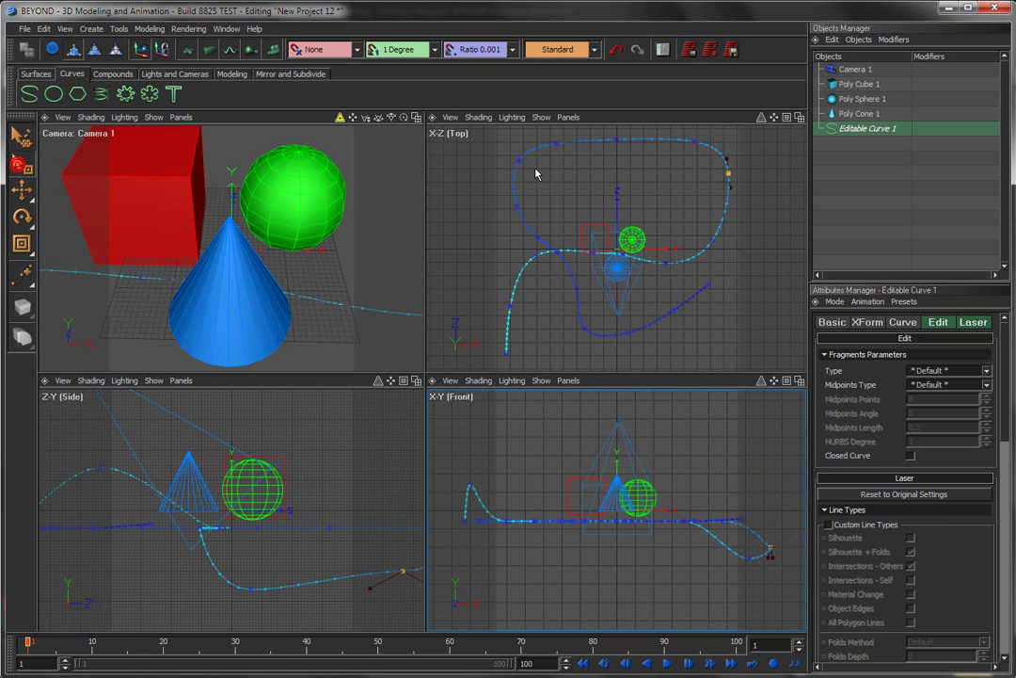
left_click(692, 144)
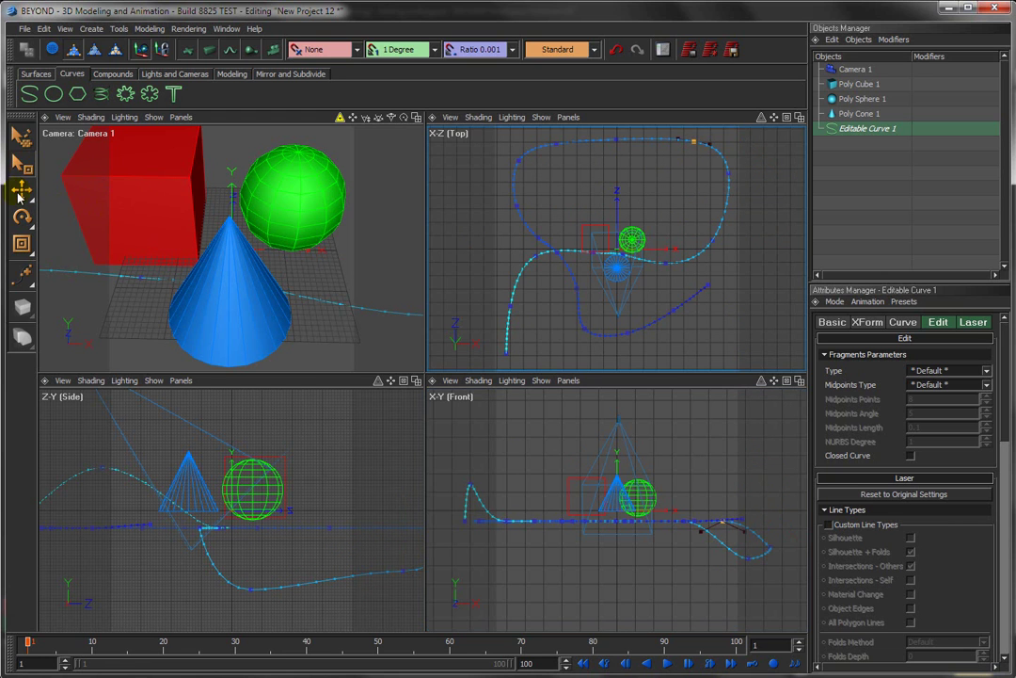
left_click(20, 193)
left_click_drag(718, 462, 717, 475)
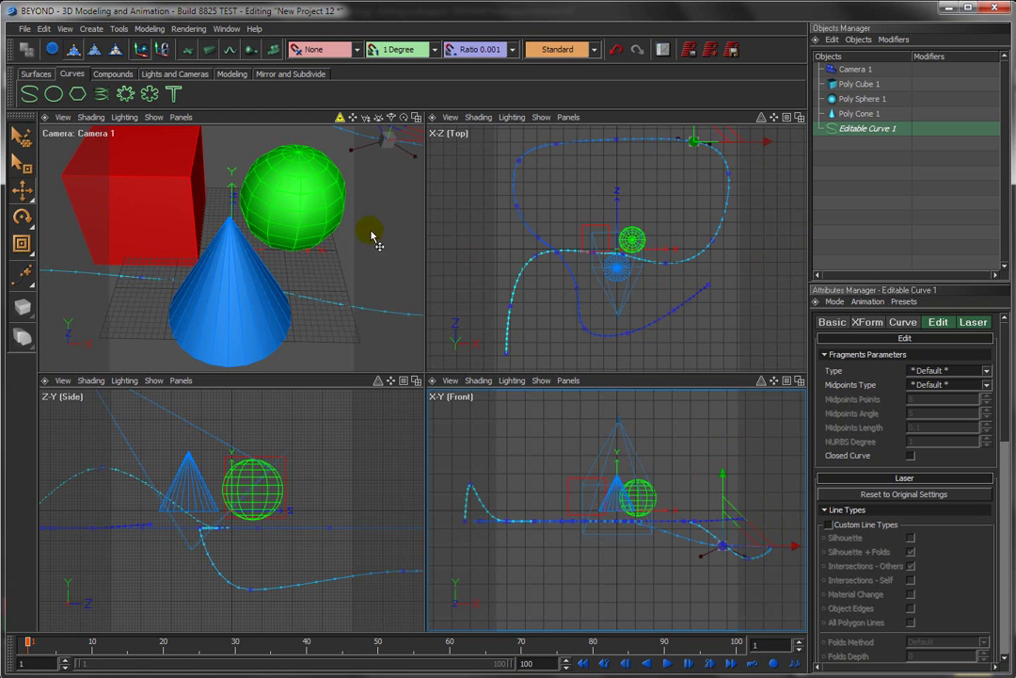
- Add a Curve Align constraint to Camera 1 and set its source curve to Editable Curve 1
left_click(855, 71)
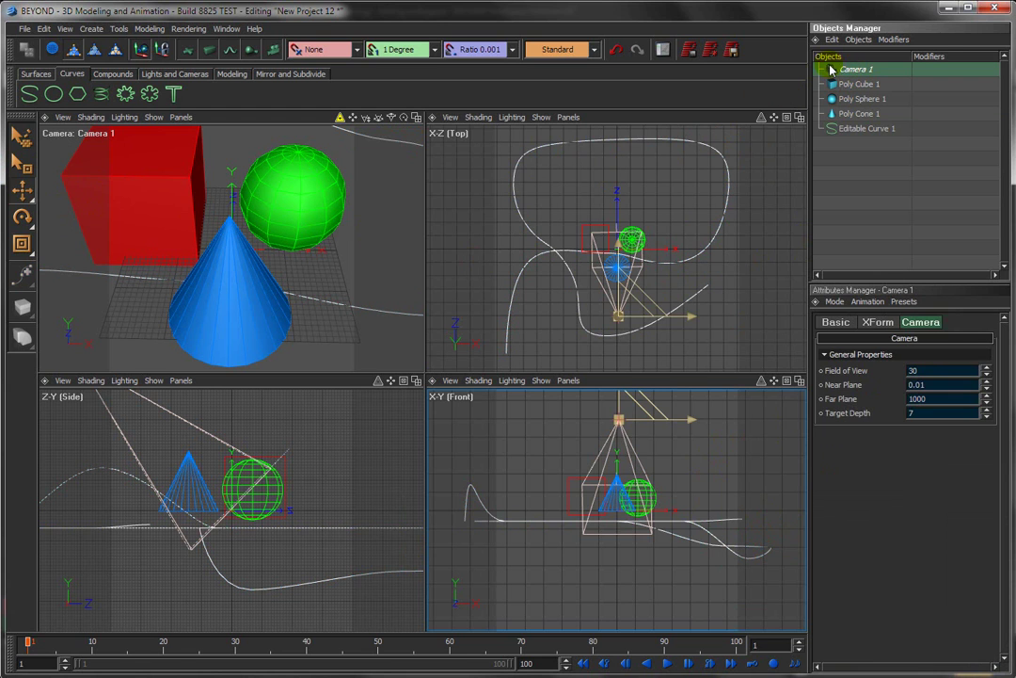
left_click(893, 40)
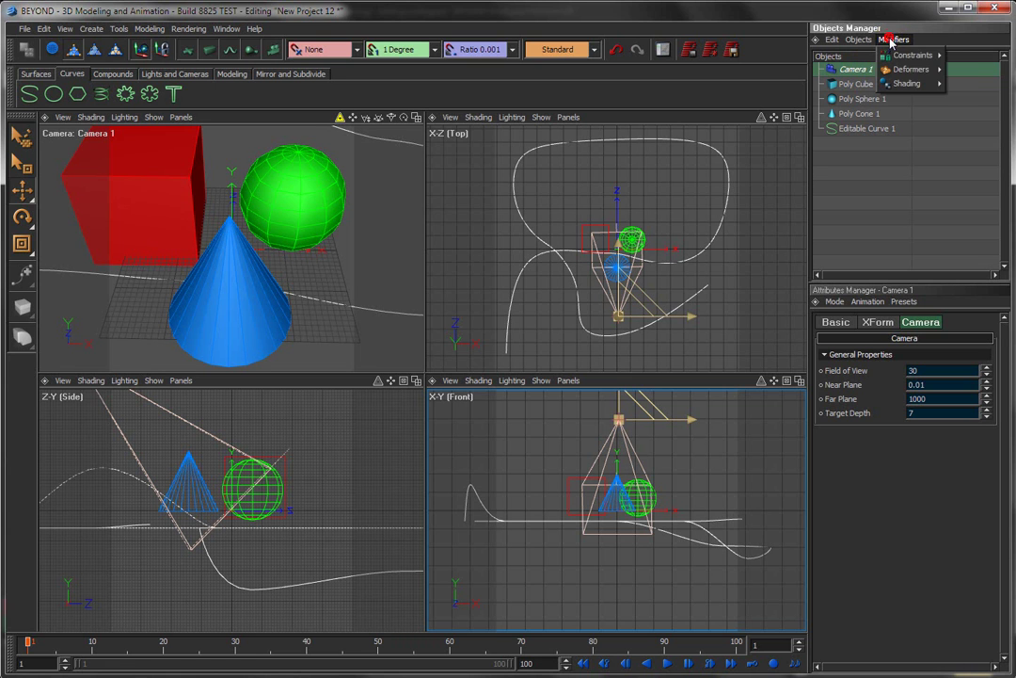
mouse_move(905, 58)
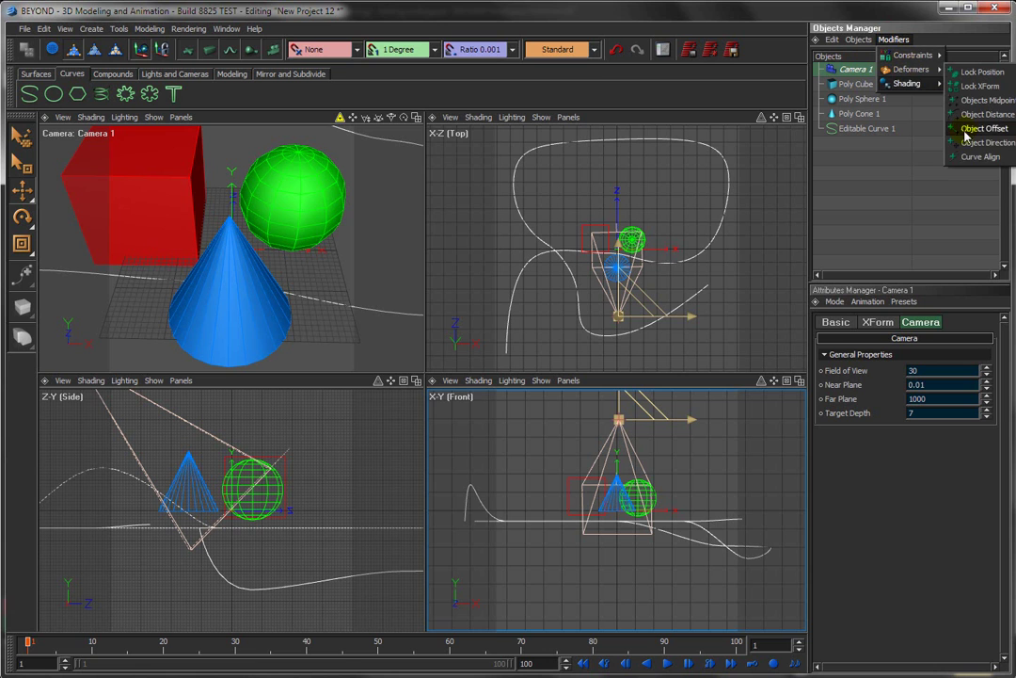
left_click(980, 157)
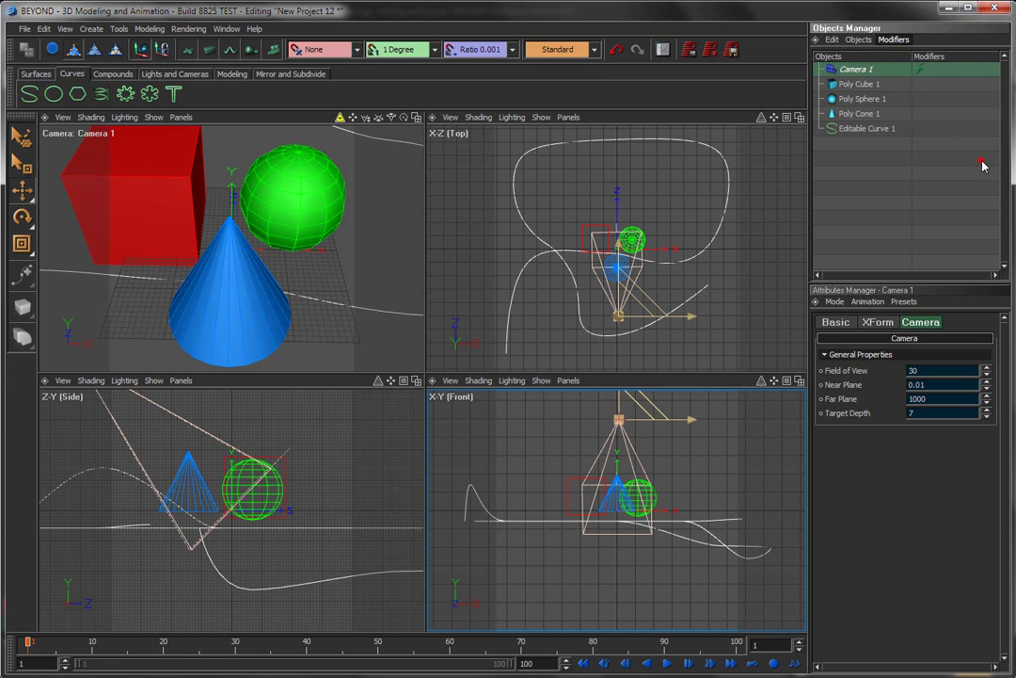
left_click(917, 68)
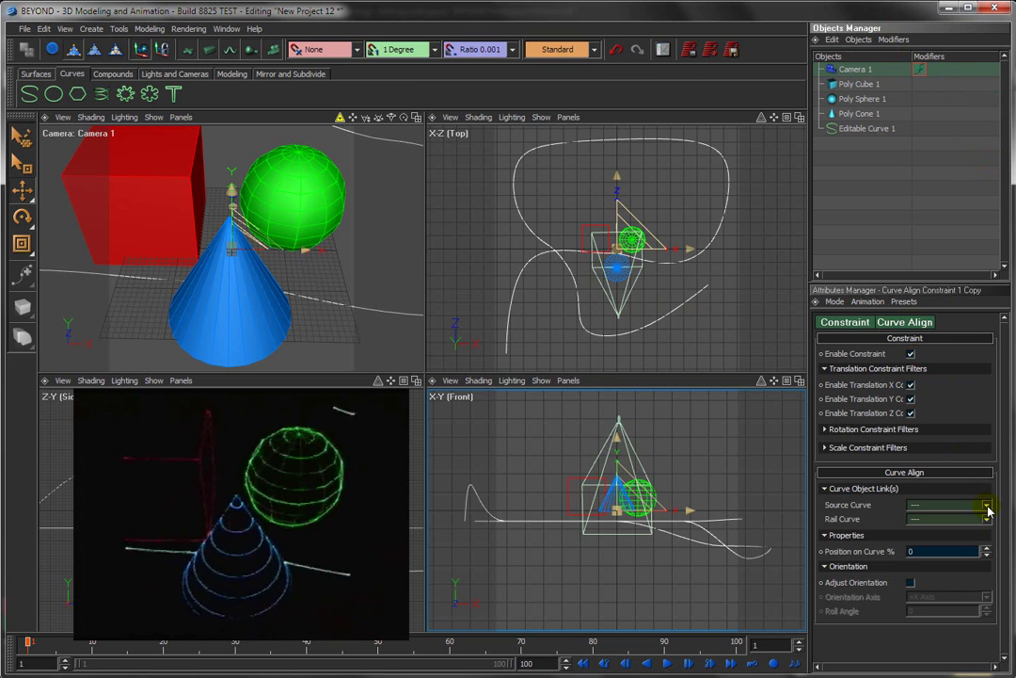
left_click(986, 505)
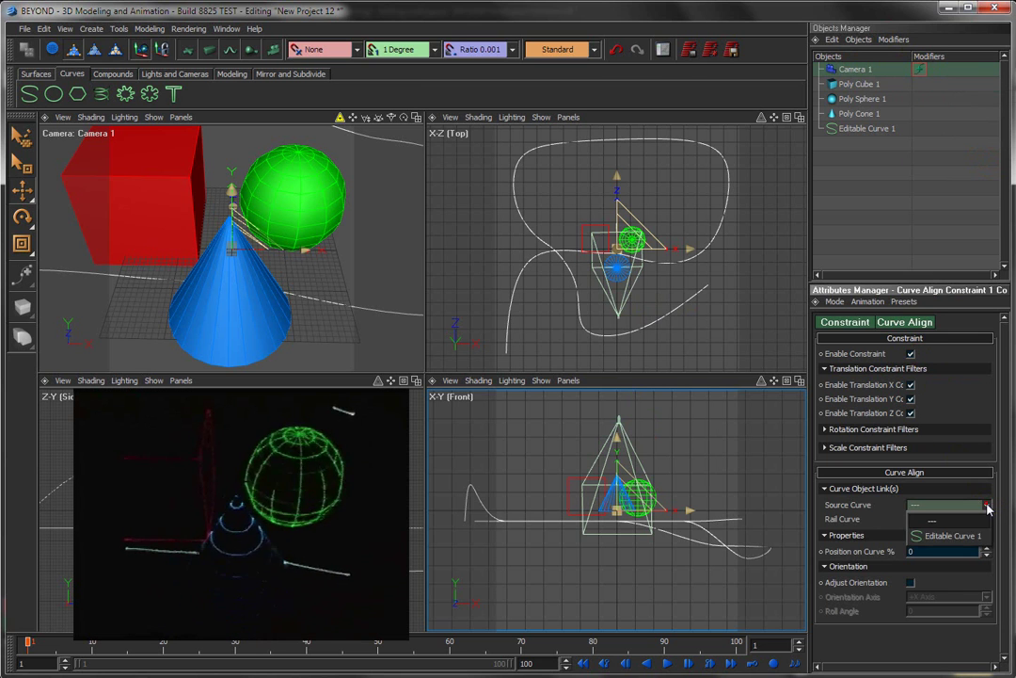
left_click(931, 536)
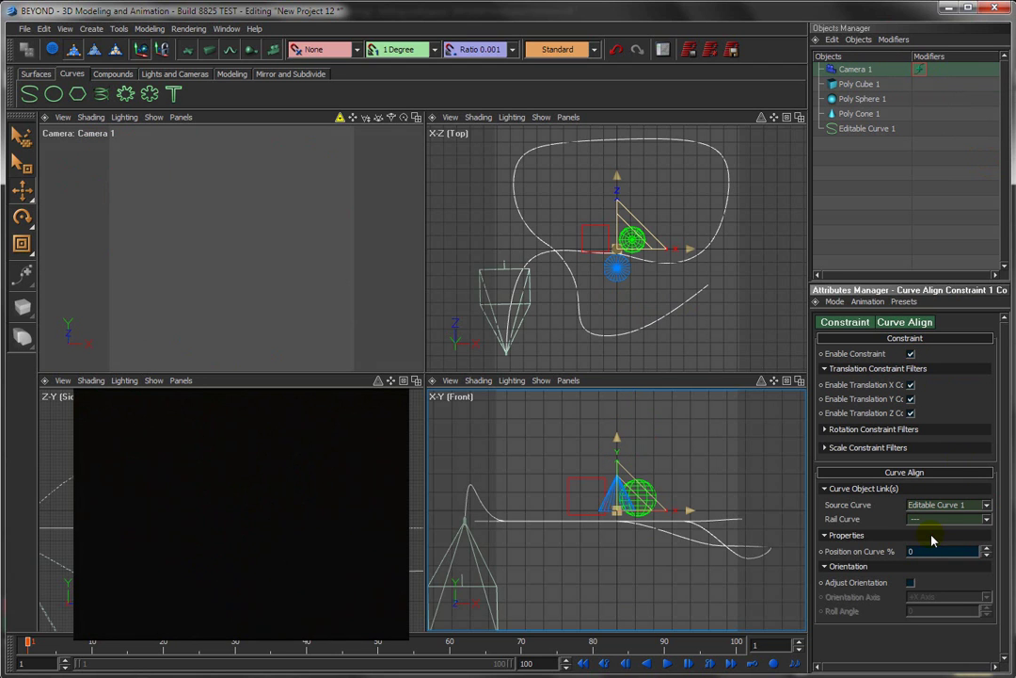
- Slide the camera along the curve by raising Position on Curve % to 18.9 and bringing it back to 0.6
left_click_drag(985, 555, 978, 478)
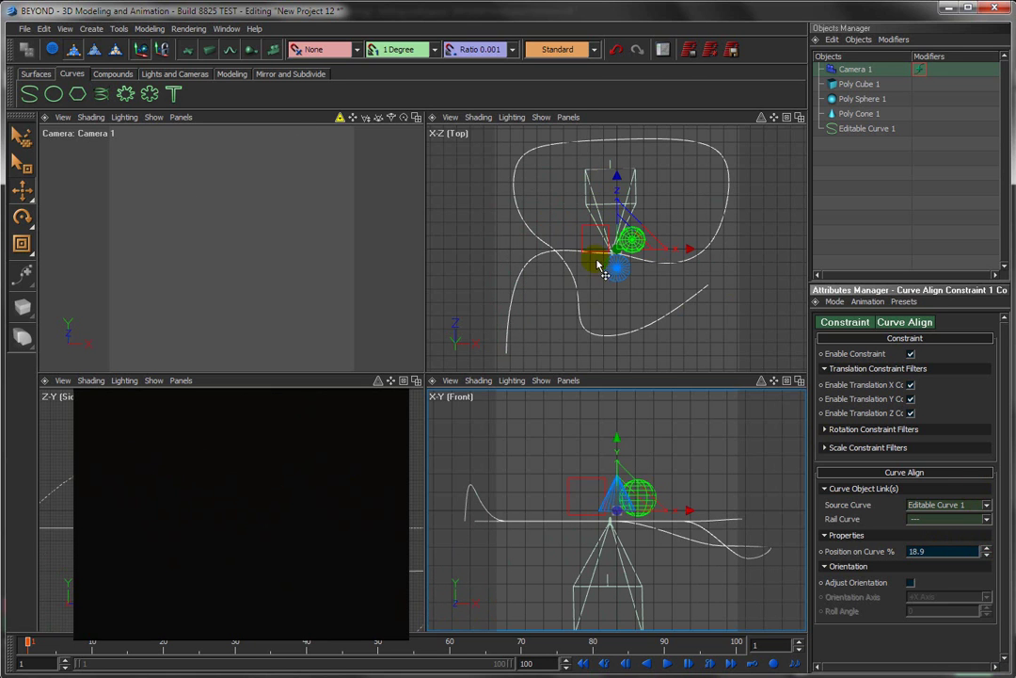
left_click_drag(990, 551, 999, 608)
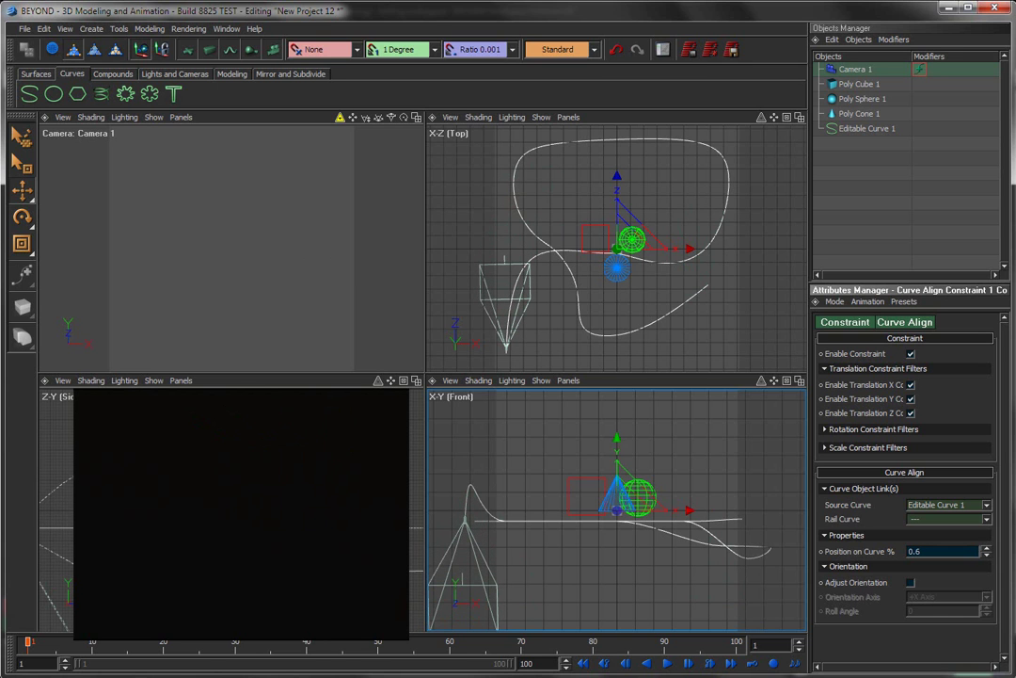
- Enable Adjust Orientation on the camera's Curve Align constraint, with Position on Curve % at 6.1 and the Orientation Axis set to +Z Axis
left_click(910, 584)
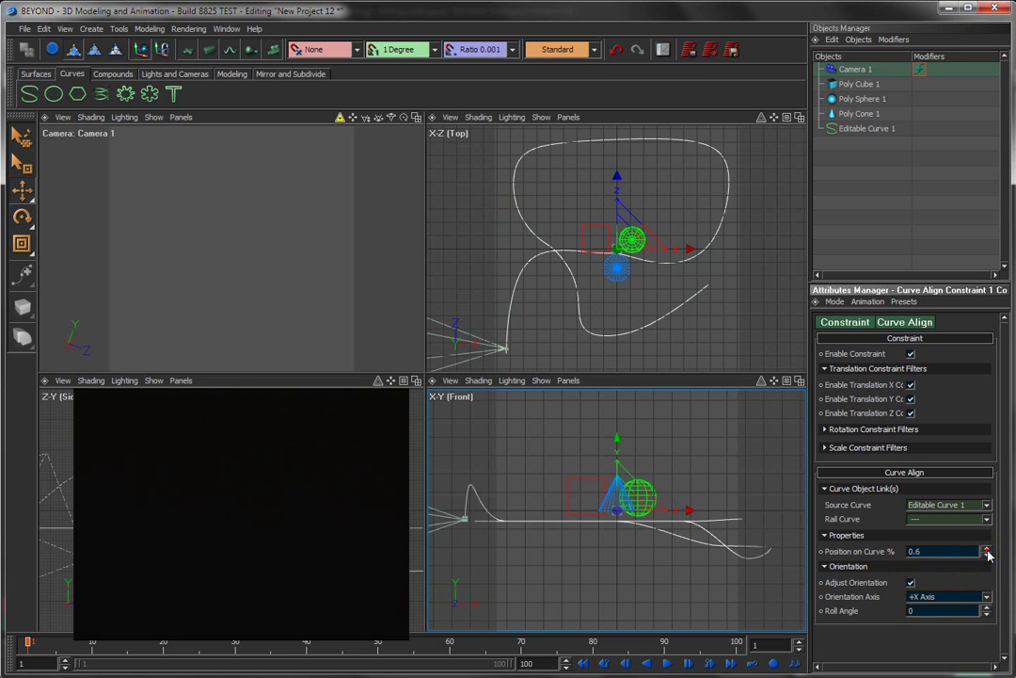
left_click_drag(988, 555, 1005, 527)
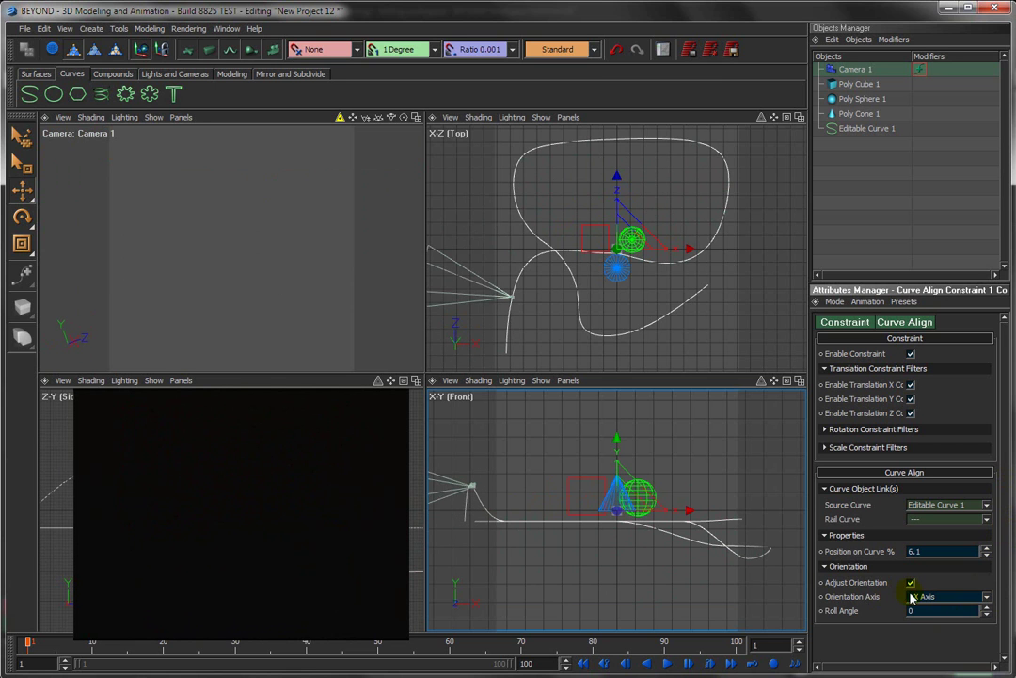
left_click(987, 596)
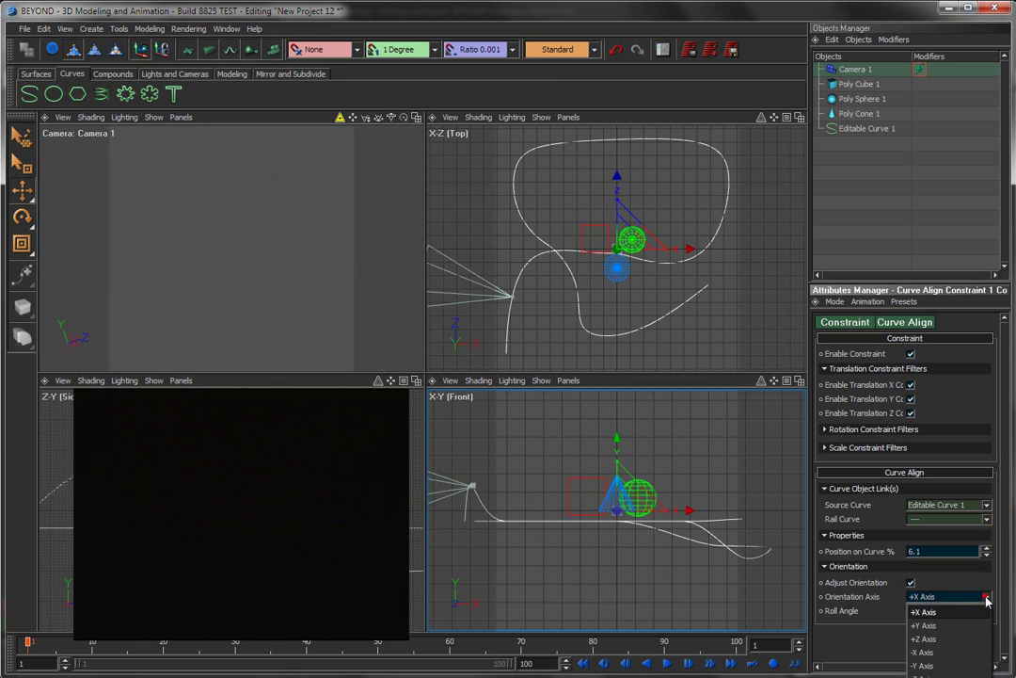
left_click(925, 639)
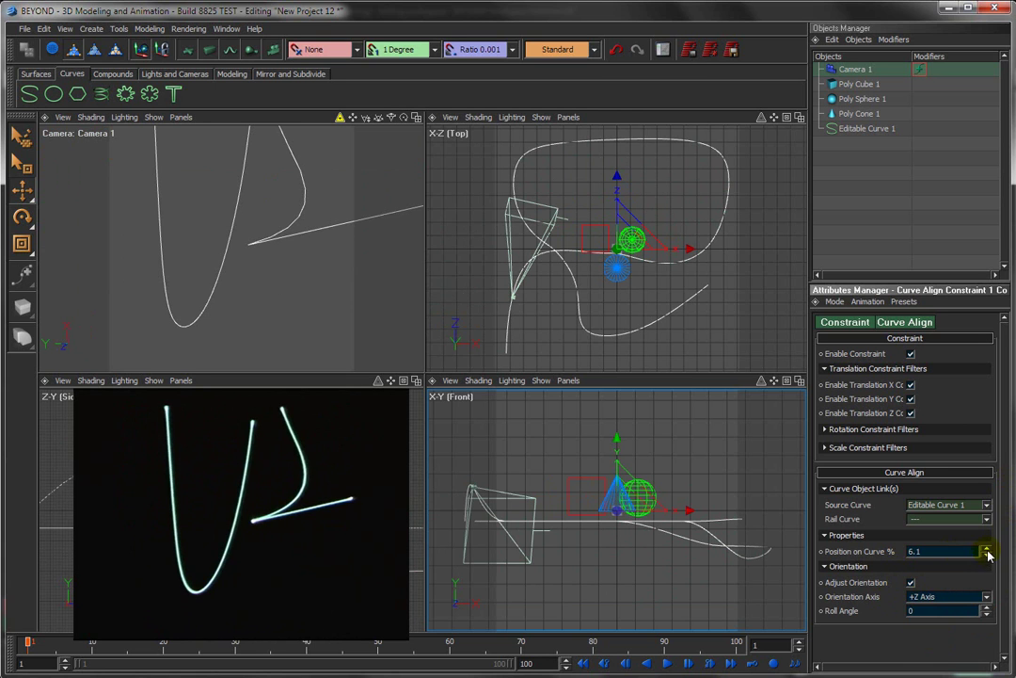
- Set the Curve Align constraint's Roll Angle to 90 and advance Position on Curve % to 12.5
left_click_drag(988, 556, 987, 527)
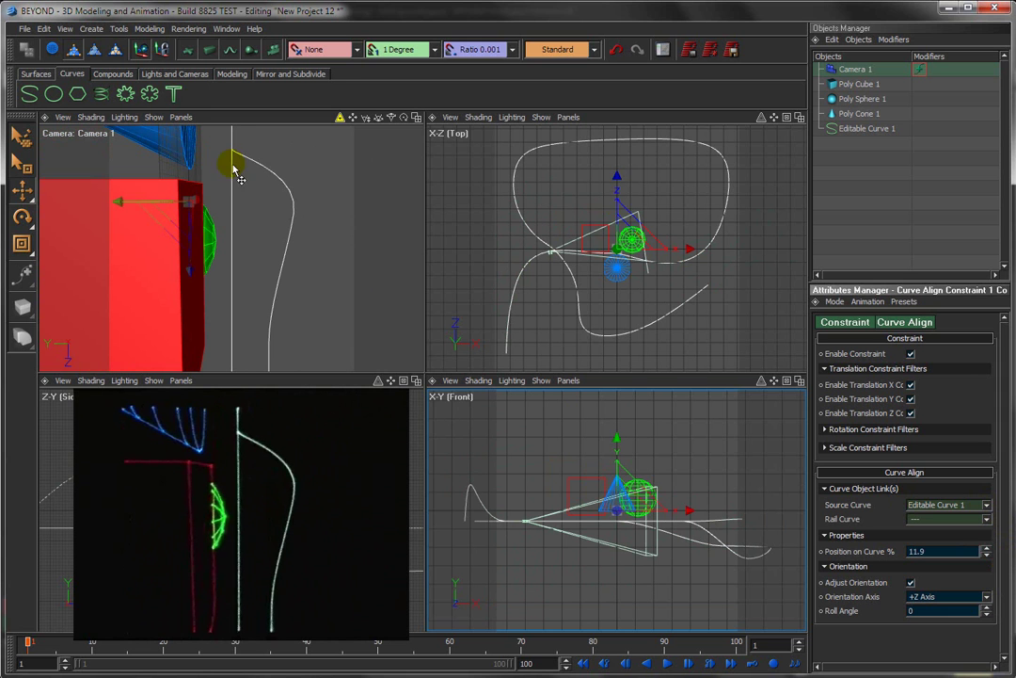
left_click(919, 553)
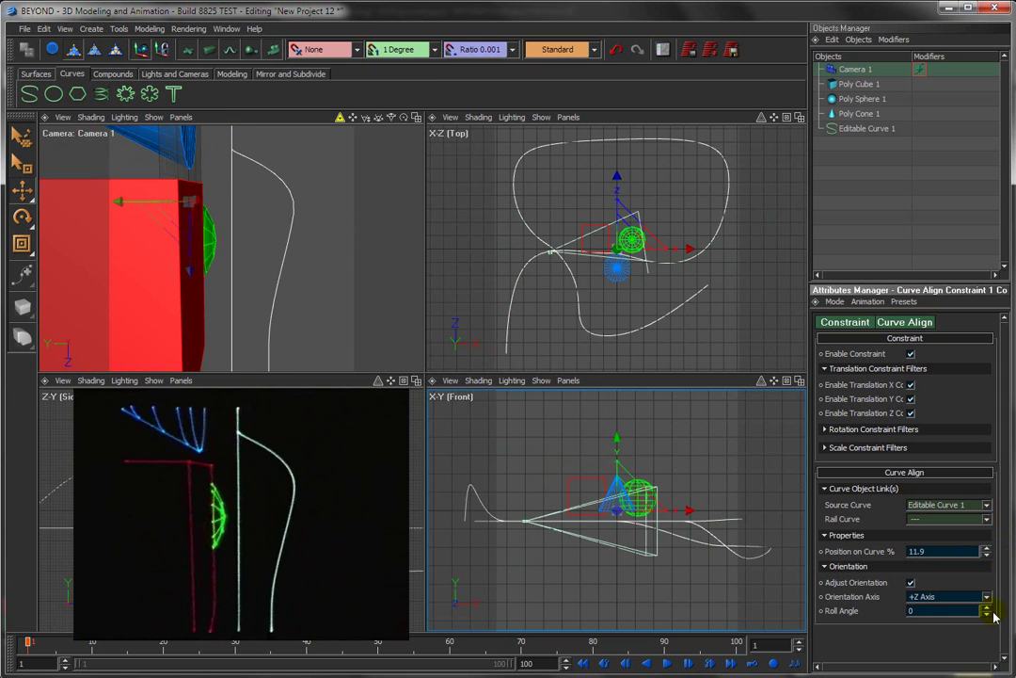
mouse_move(988, 616)
left_mouse_down()
mouse_move(989, 567)
mouse_move(989, 603)
left_mouse_up()
left_click_drag(987, 555, 976, 530)
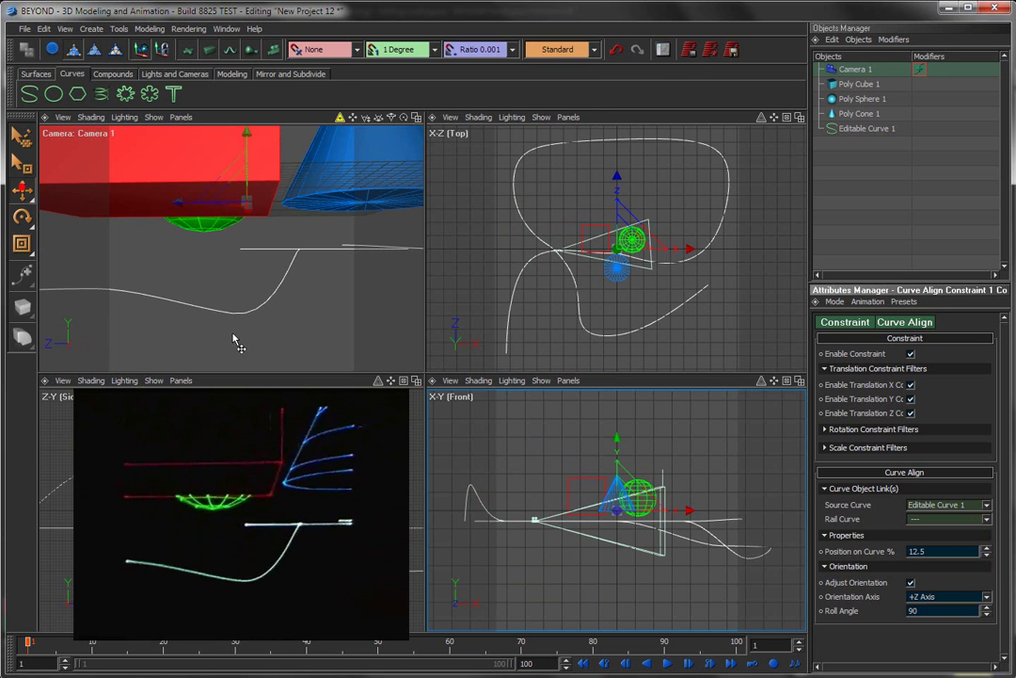
left_click(609, 433)
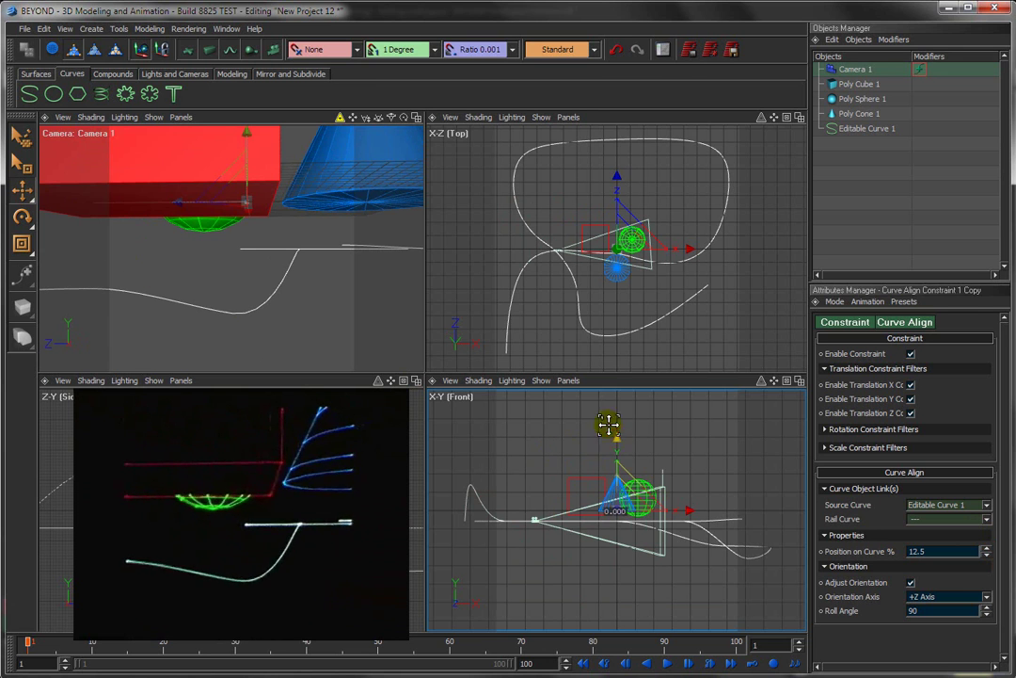
left_click_drag(609, 416, 621, 450)
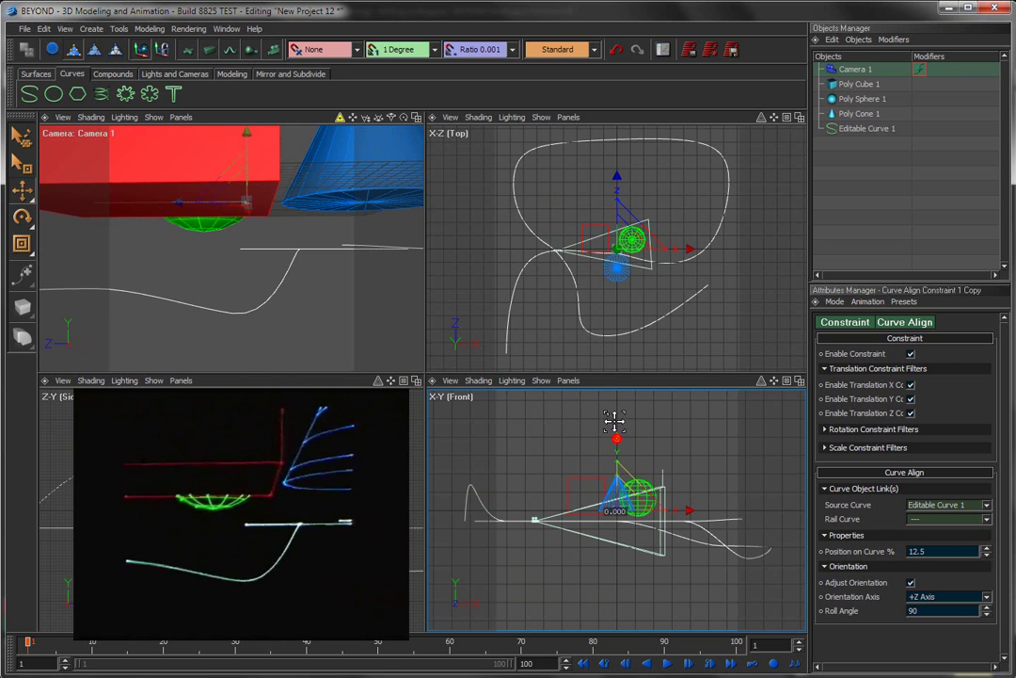
left_click(778, 332)
- Raise the whole Editable Curve 1 in the Front view to the height of the cone's tip and set Camera 1's Position on Curve % to 12
left_click(856, 128)
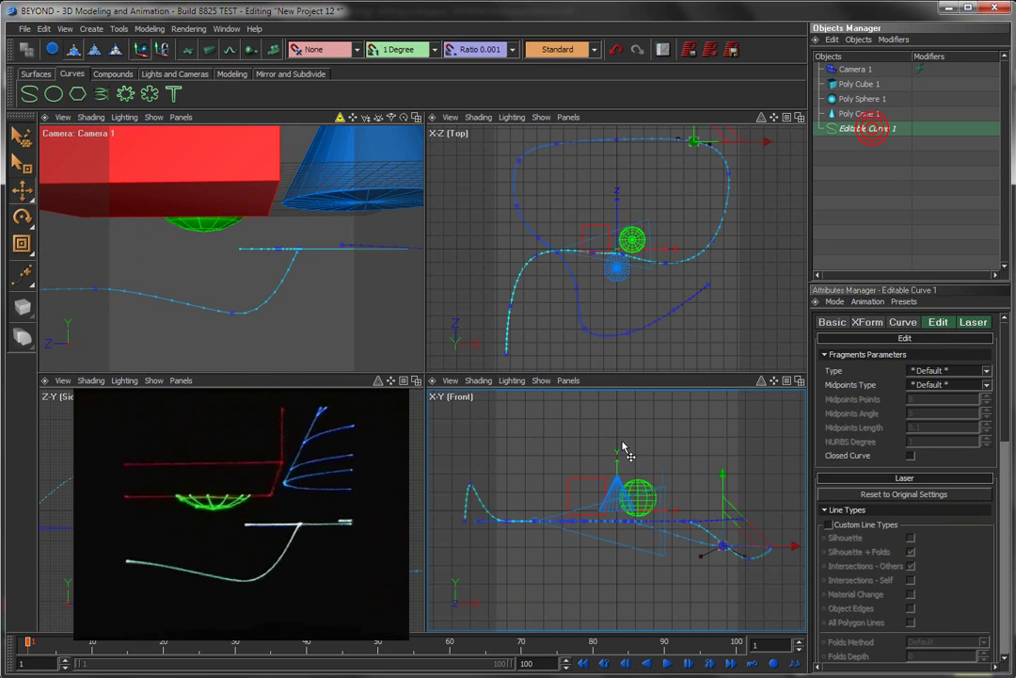
left_click(52, 50)
left_click(580, 404)
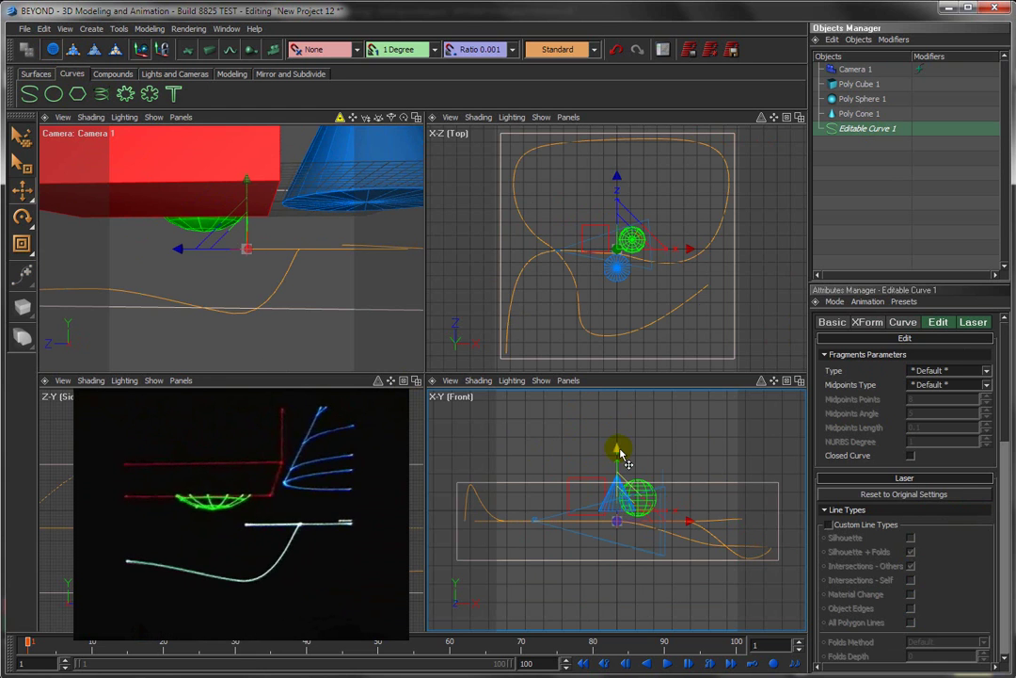
left_click_drag(618, 452, 607, 410)
left_click(918, 72)
key("ctrl+v")
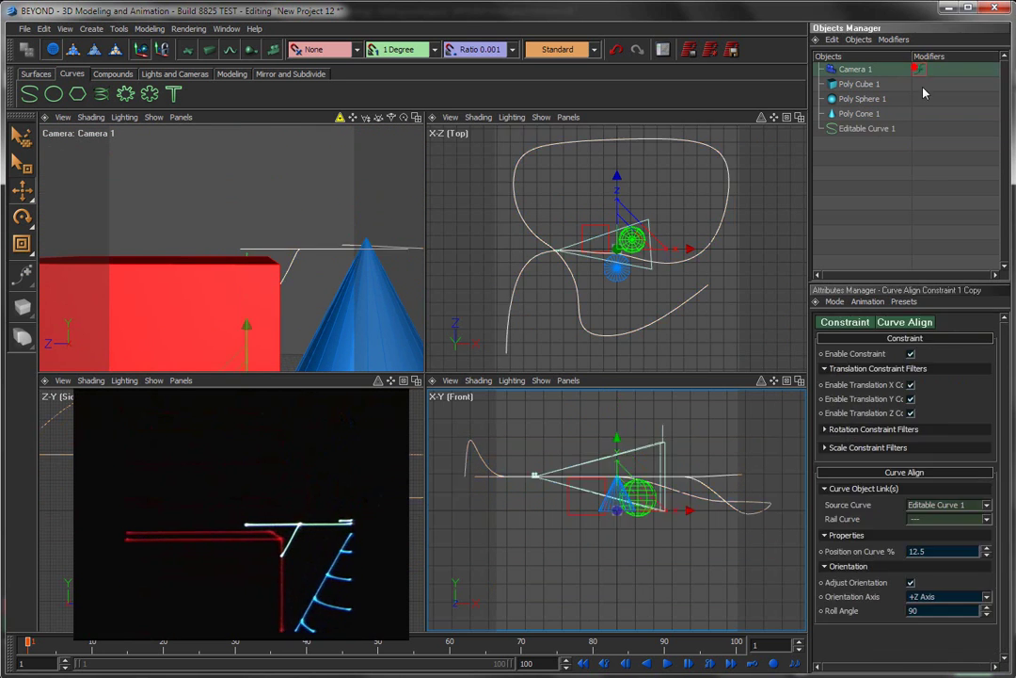
mouse_move(987, 554)
left_mouse_down()
mouse_move(987, 564)
mouse_move(980, 551)
left_mouse_up()
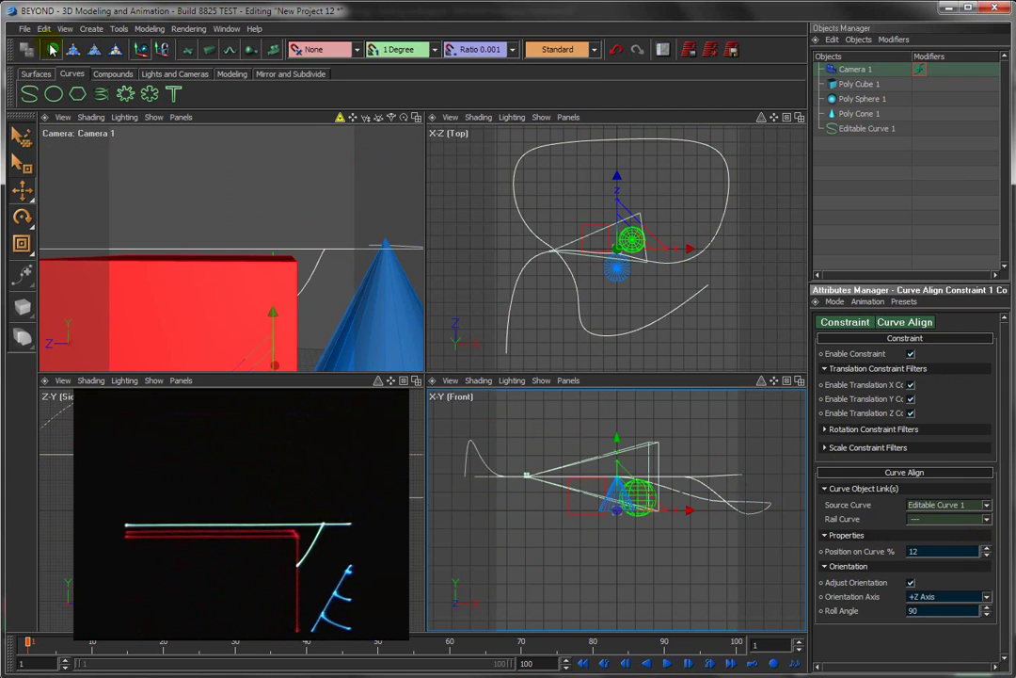
- Disable Adjust Orientation on Camera 1's Curve Align constraint
left_click(73, 50)
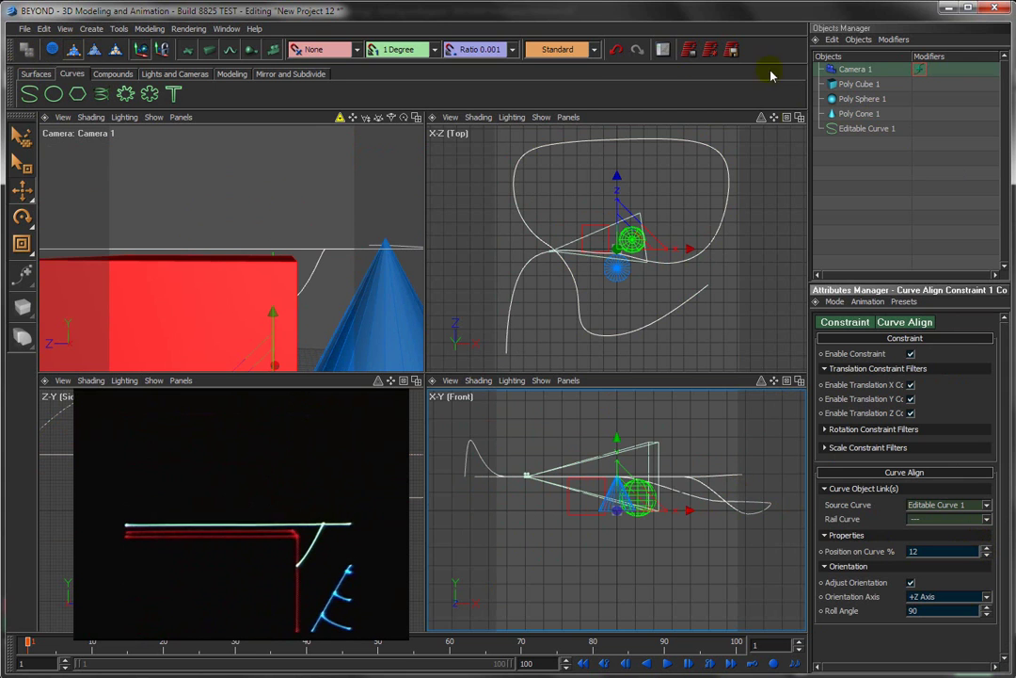
left_click(871, 128)
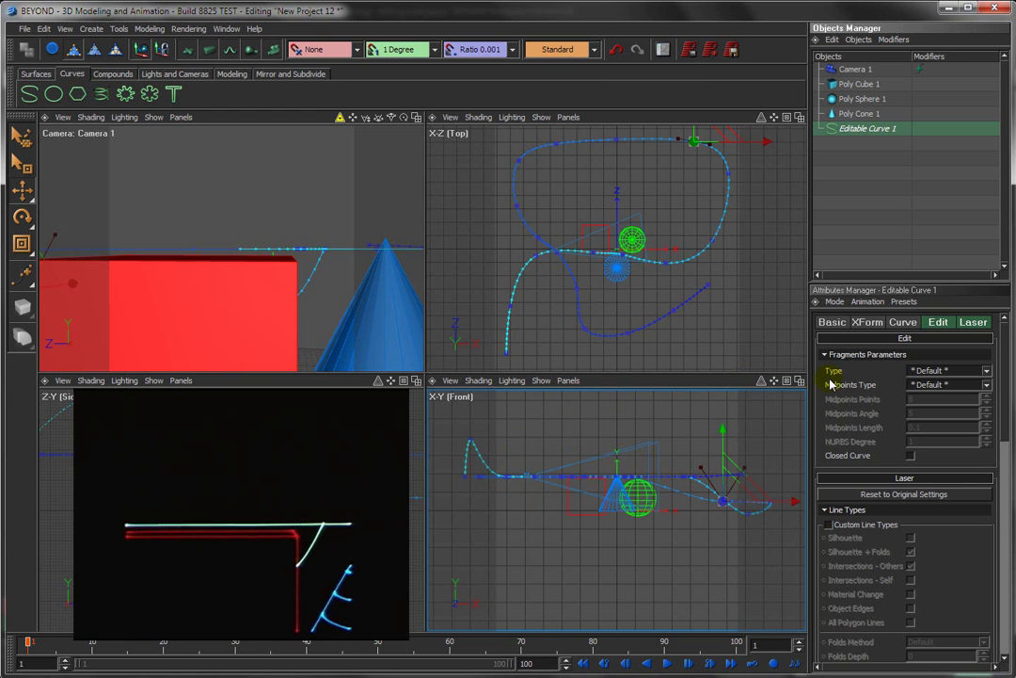
left_click(918, 71)
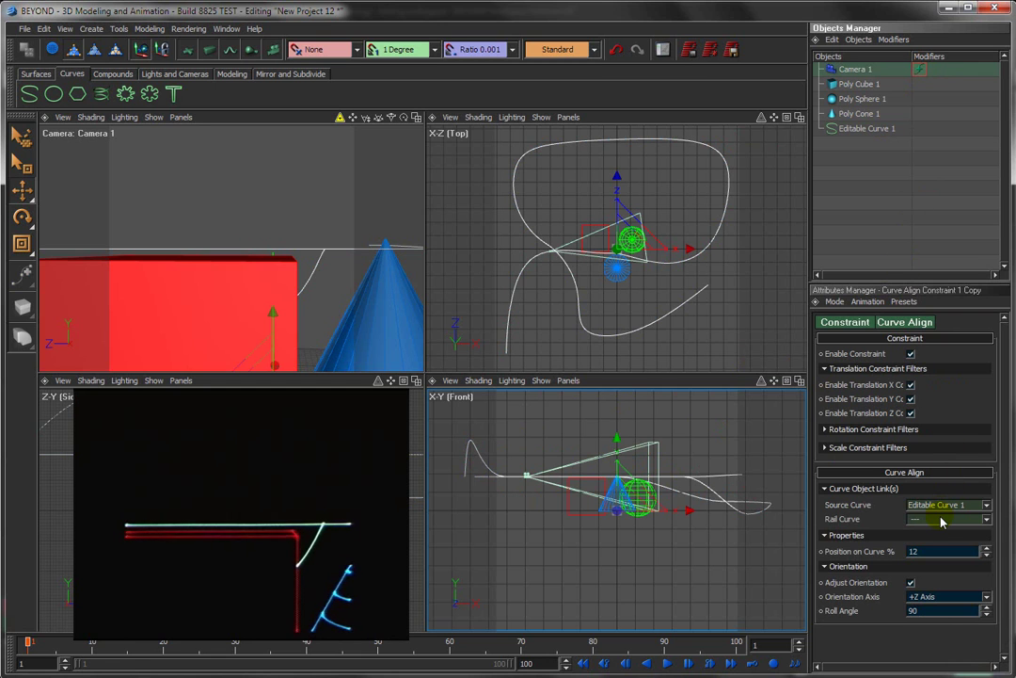
left_click(910, 583)
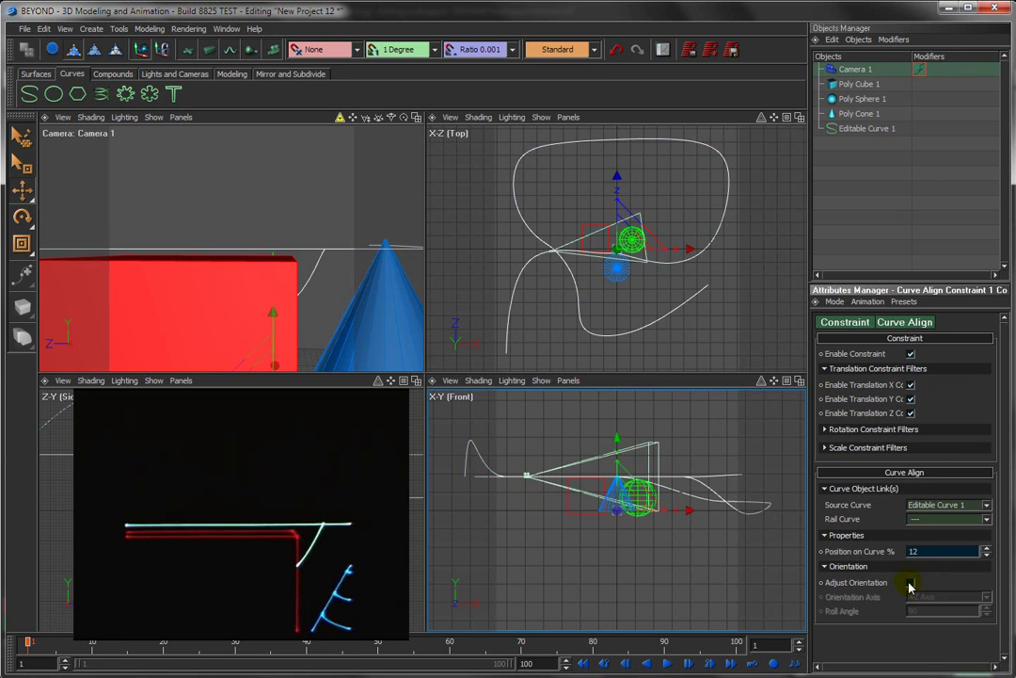
- Add an Object Direction constraint to Camera 1 and set its target object to Poly Cone 1
left_click(896, 41)
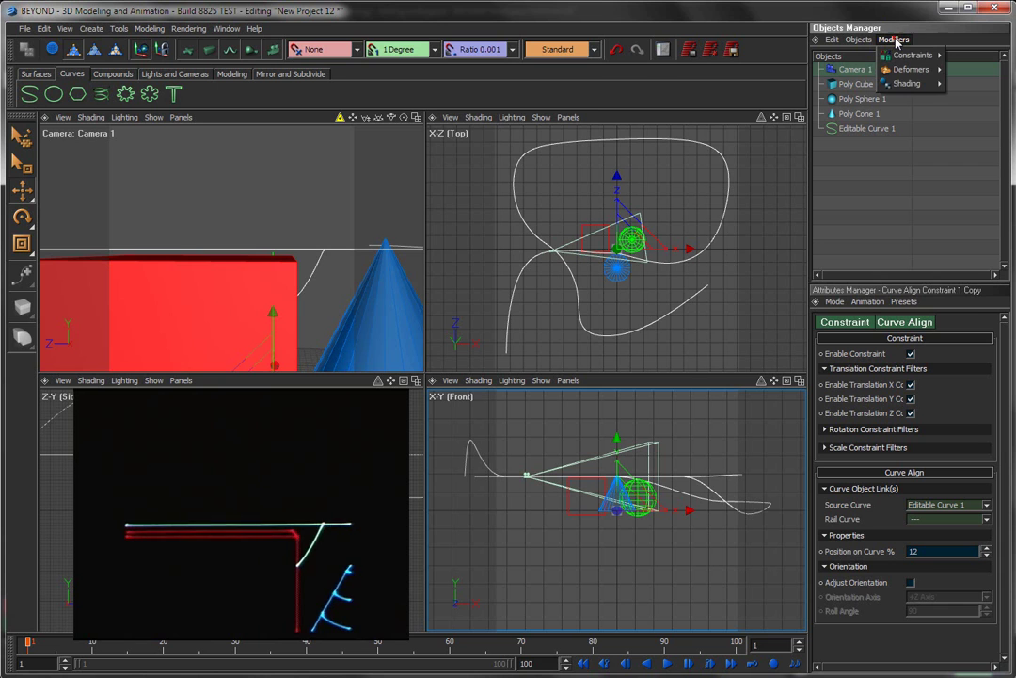
mouse_move(903, 57)
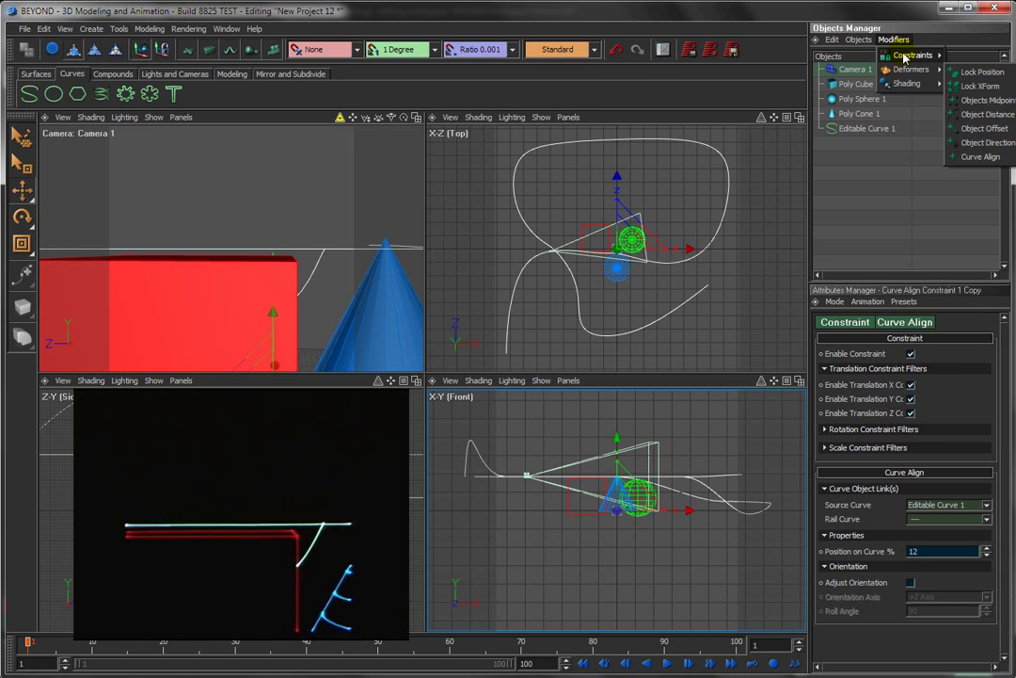
left_click(990, 145)
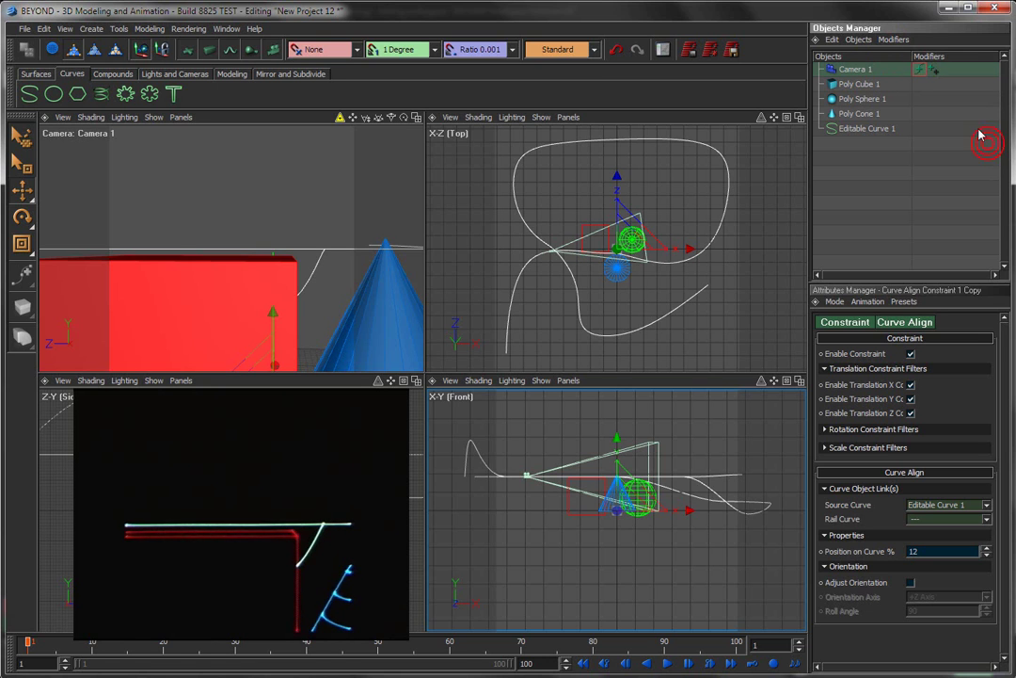
left_click(932, 73)
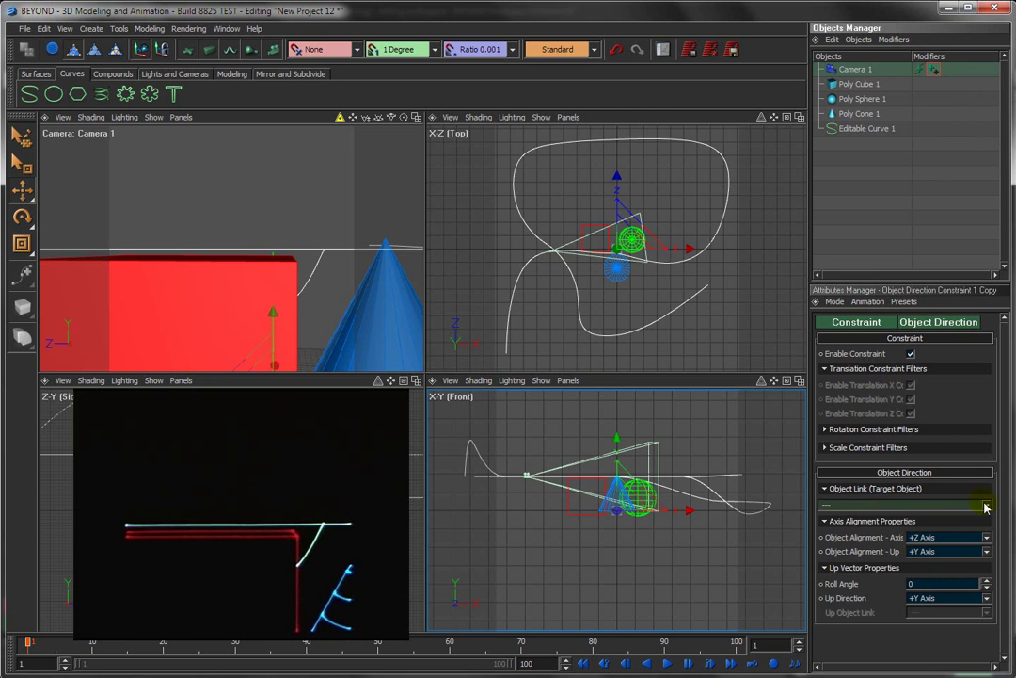
left_click(987, 507)
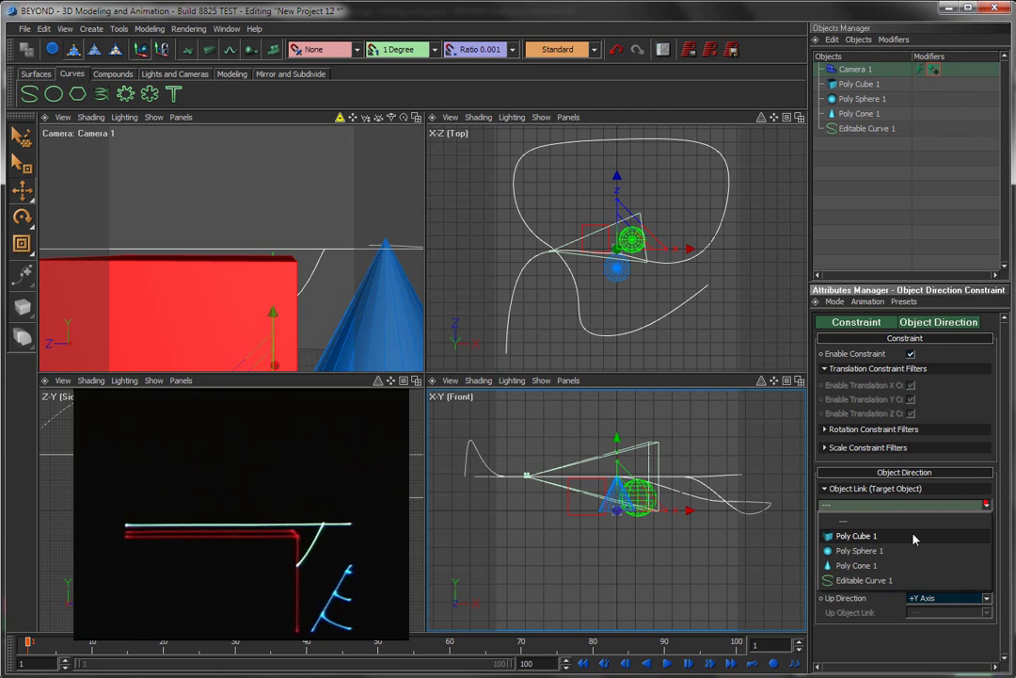
left_click(856, 564)
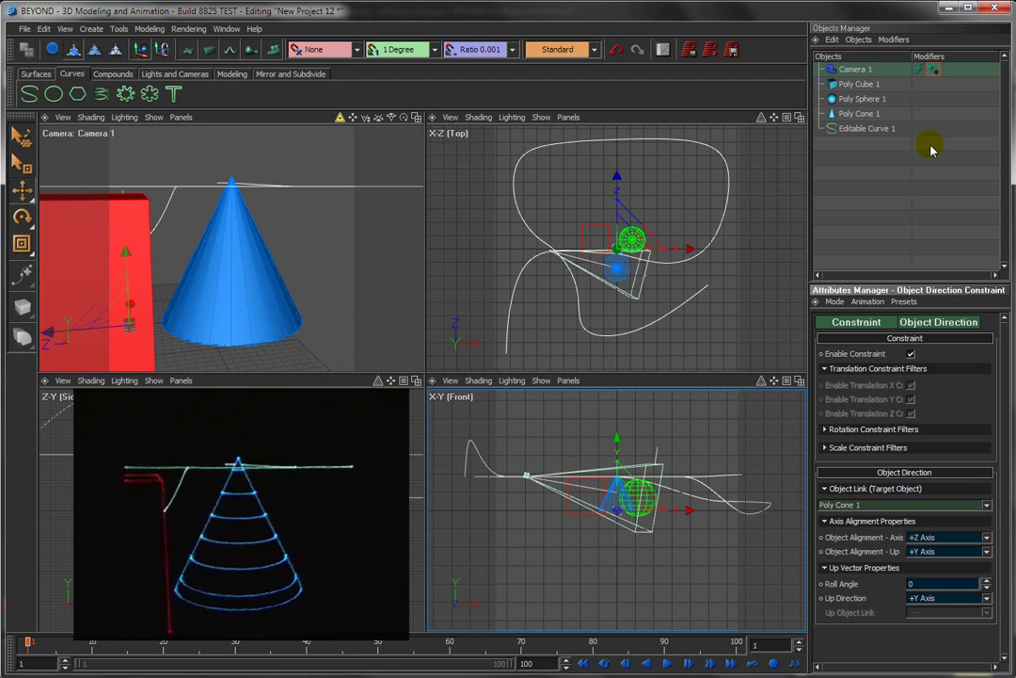
- Slide the camera to a Position on Curve % of -13.5 and raise Editable Curve 1 well above the primitives
left_click(919, 71)
left_click_drag(988, 556, 888, 648)
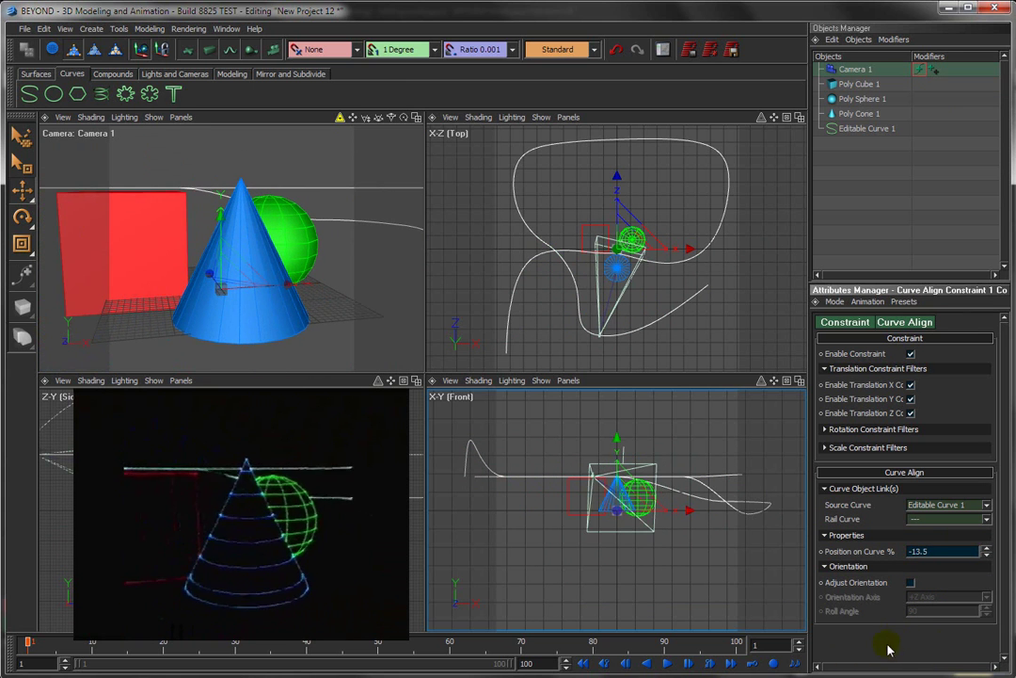
left_click(52, 50)
left_click(847, 128)
left_click(148, 179)
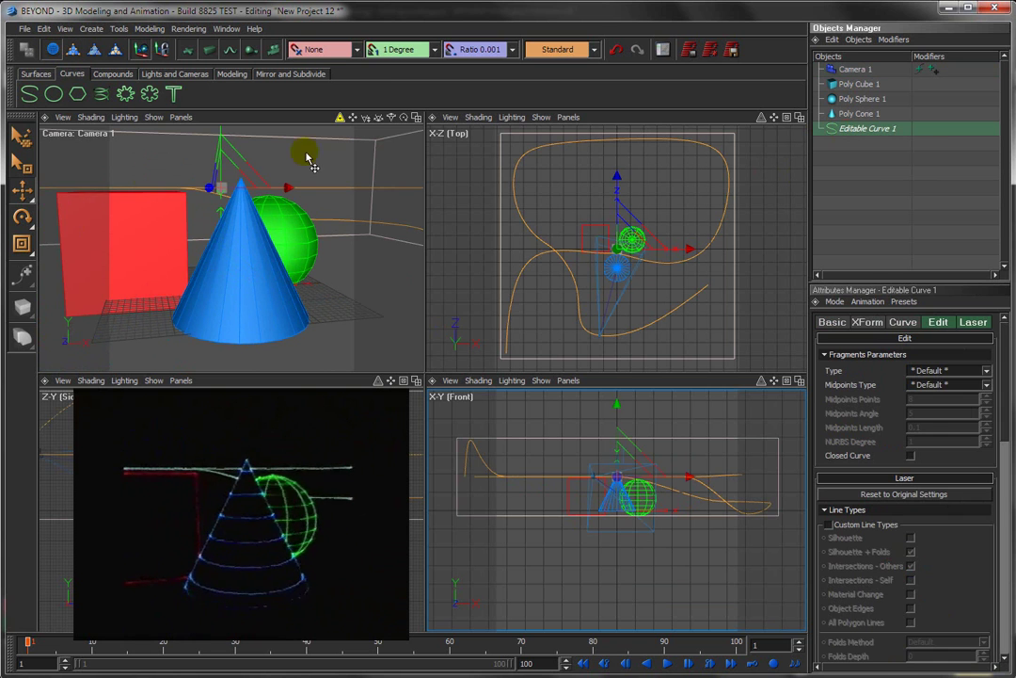
left_click_drag(613, 407, 624, 325)
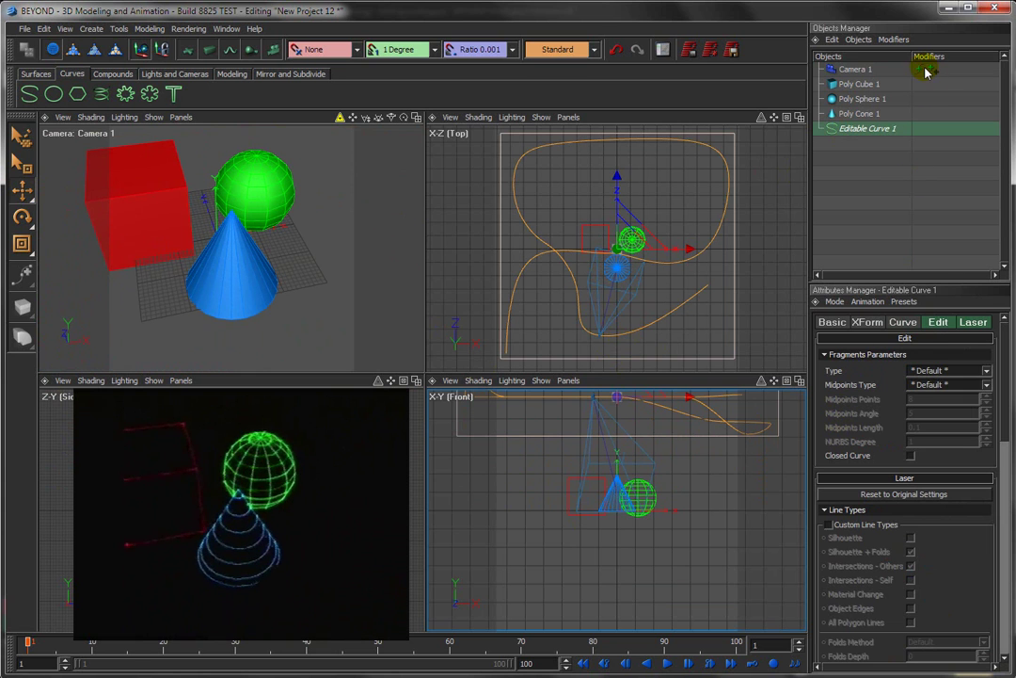
- Slide the camera along the raised curve by changing Position on Curve % to -5 and back to -6.1
left_click(921, 70)
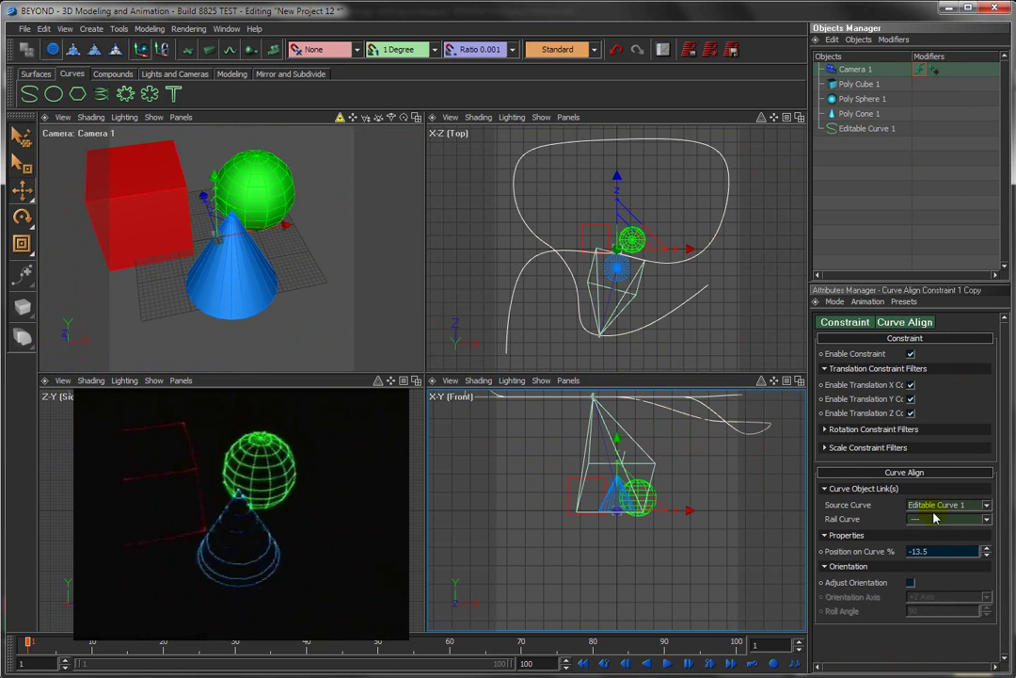
left_click_drag(986, 556, 910, 571)
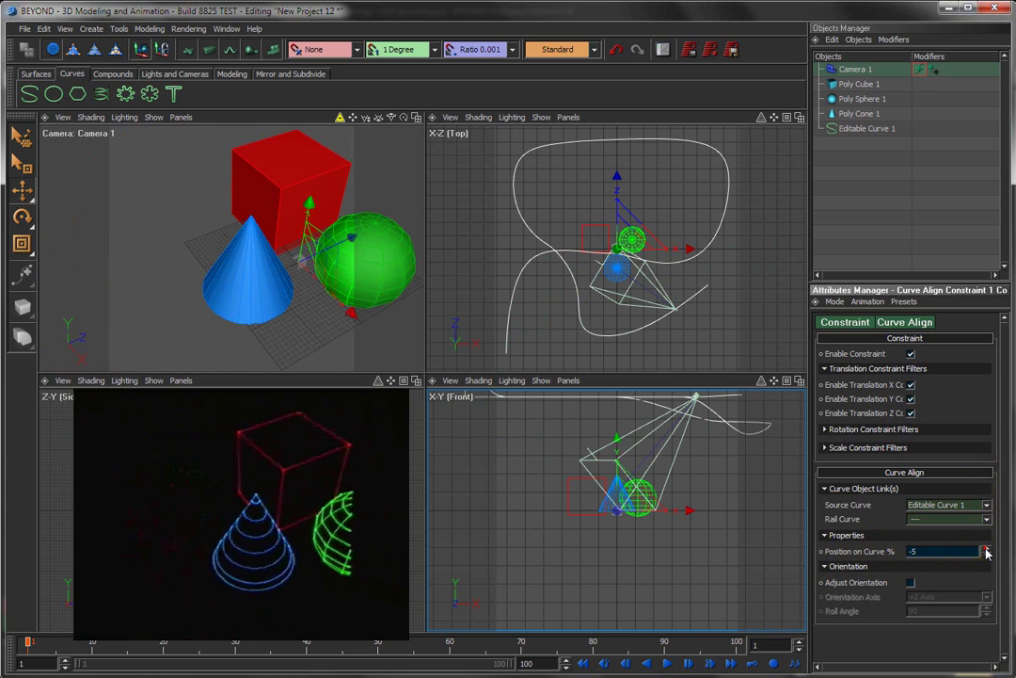
left_click_drag(987, 553, 985, 552)
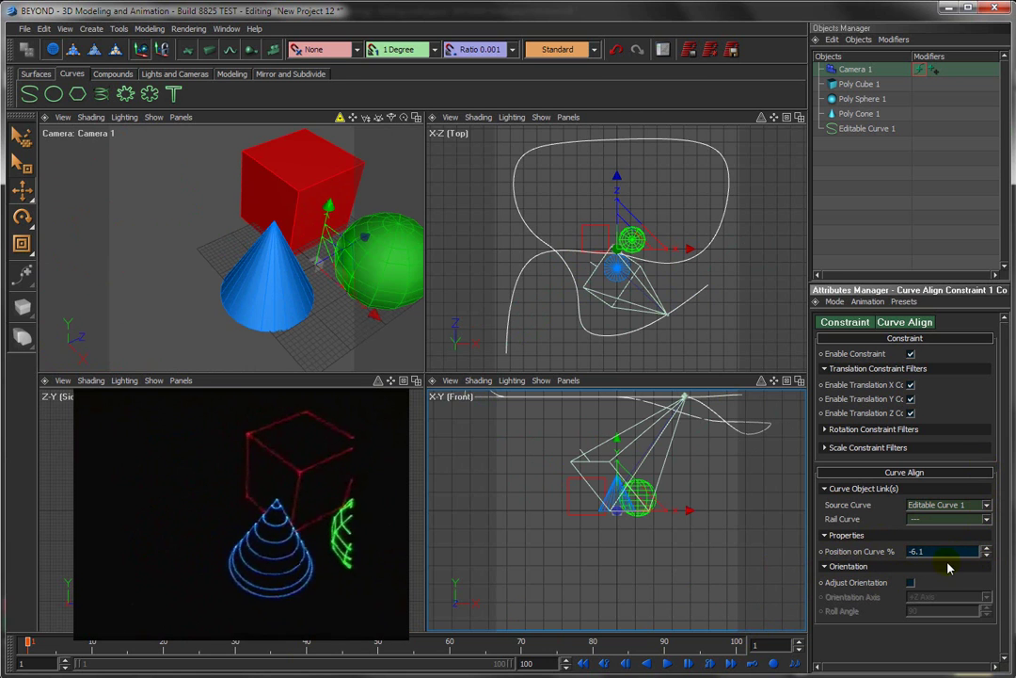
- Set the Curve Align constraint's Position on Curve % to 0 and add a keyframe for it at frame 1
type("0")
key("Return")
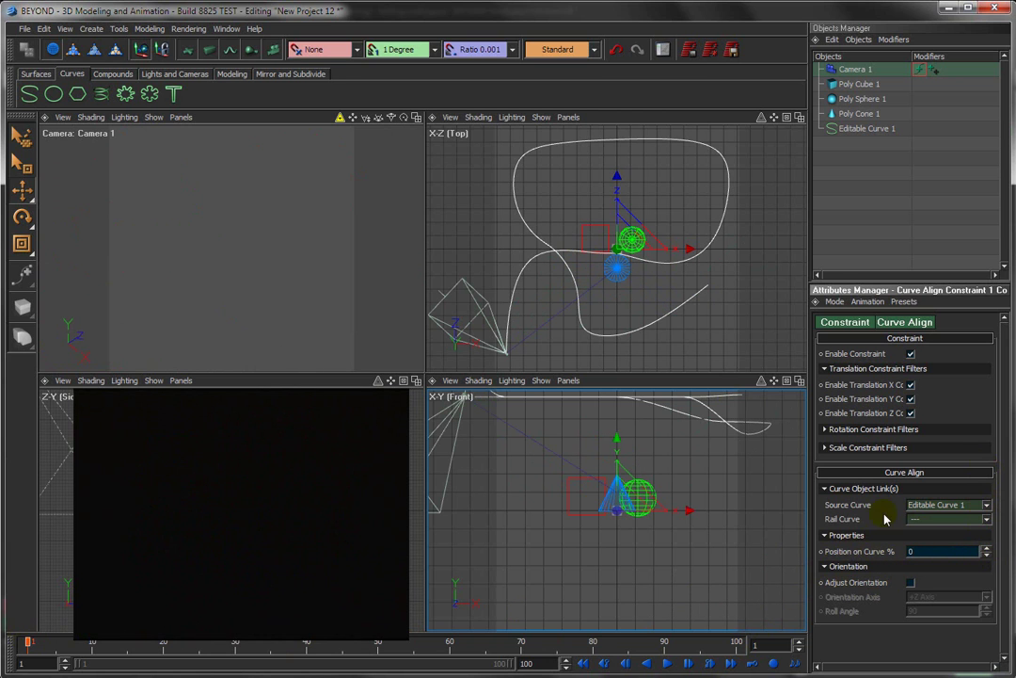
right_click(858, 554)
left_click(878, 557)
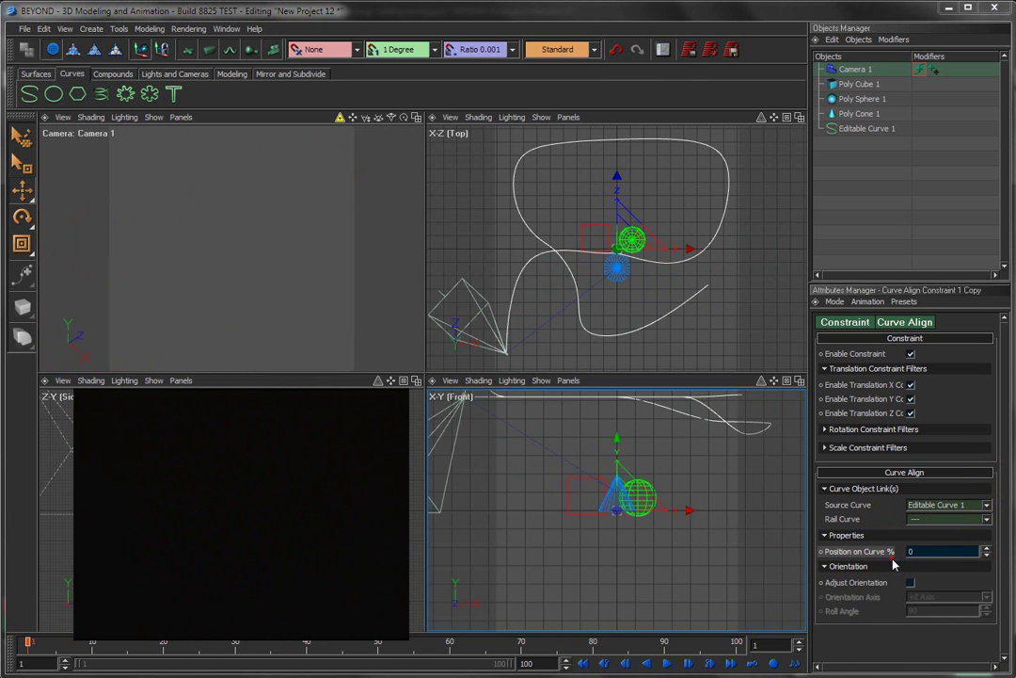
- Go to frame 100, set Position on Curve % to 100 and add a keyframe for it
left_click_drag(31, 645, 750, 650)
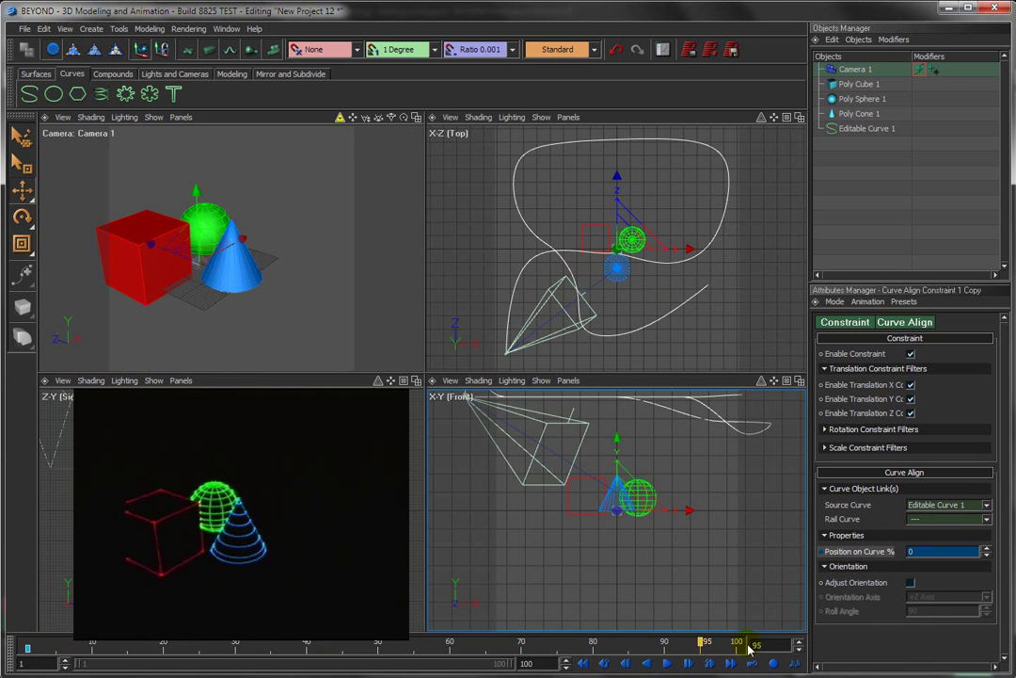
left_click(947, 553)
type("100")
key("Return")
right_click(878, 556)
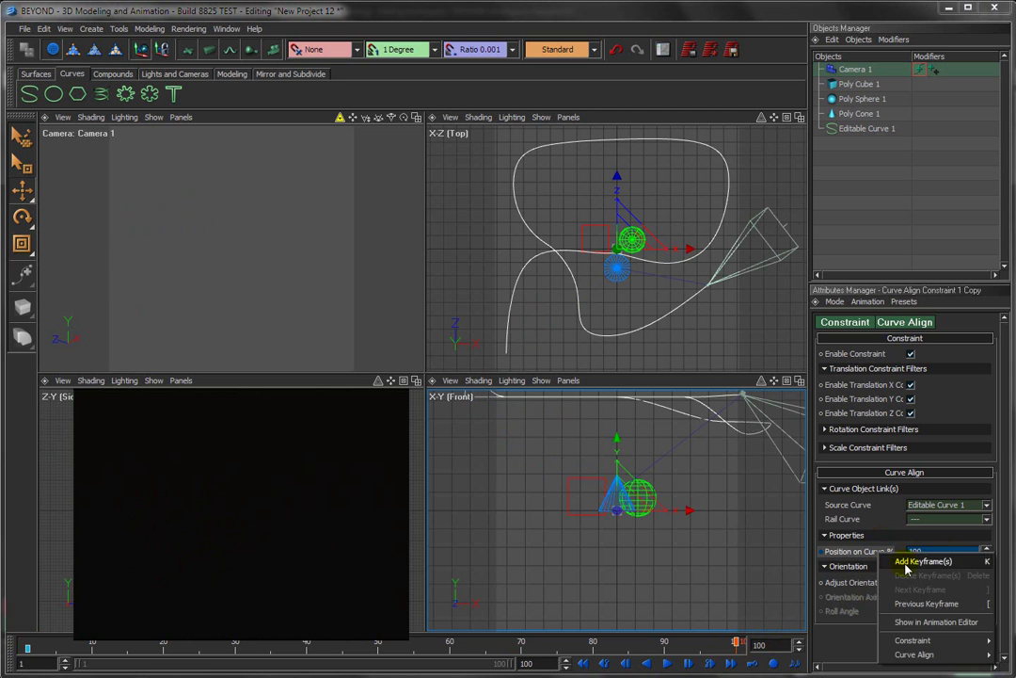
left_click(906, 563)
- Scrub and play the camera animation to preview the flight along the curve, ending at frame 3
left_click_drag(736, 644, 474, 644)
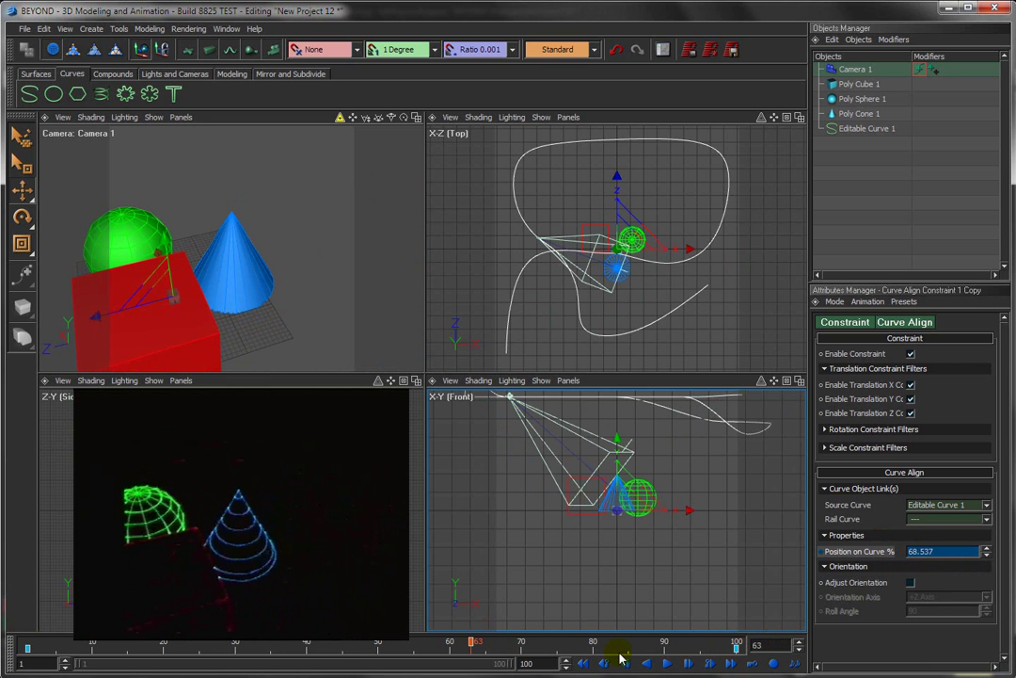
left_click(669, 664)
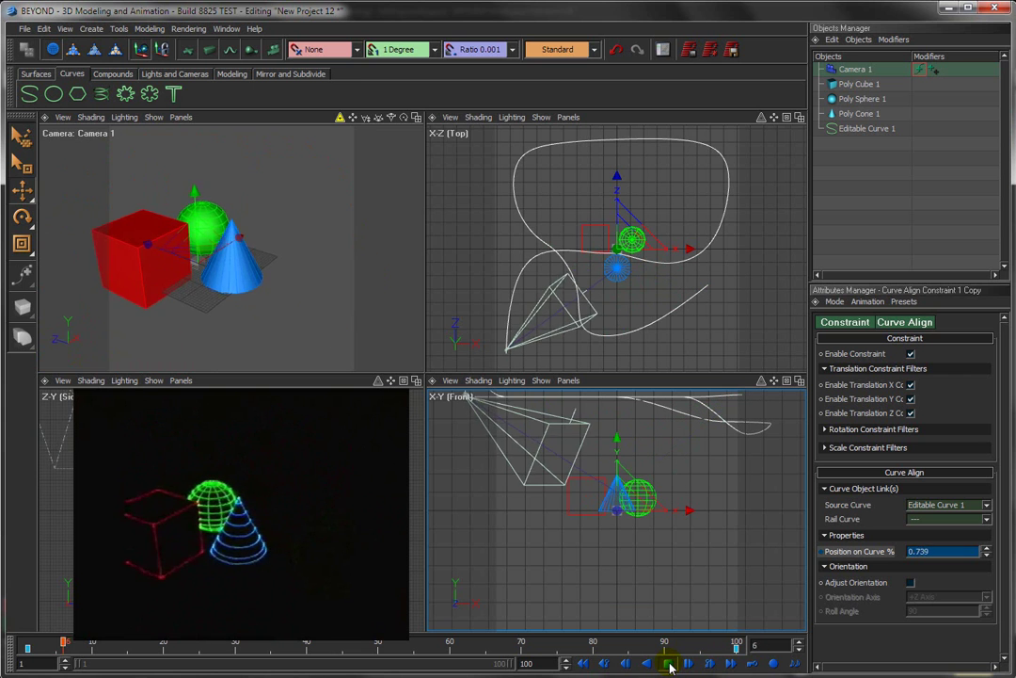
left_click(731, 659)
left_click(41, 643)
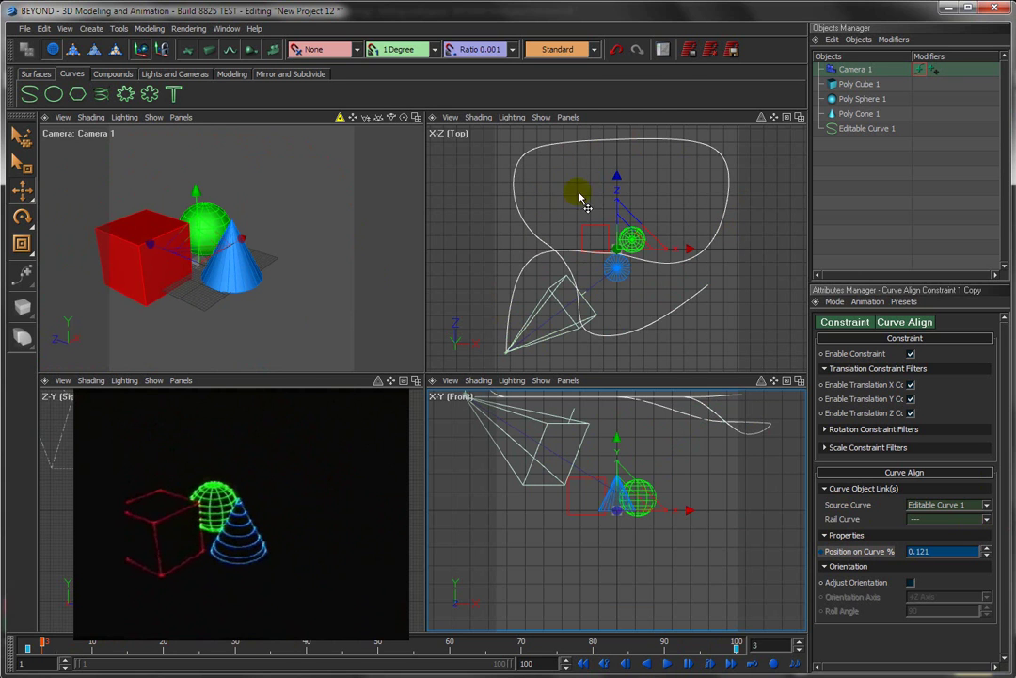
- Review Camera 1's Curve Align and Object Direction constraints, and render the 100-frame animation
left_click(919, 73)
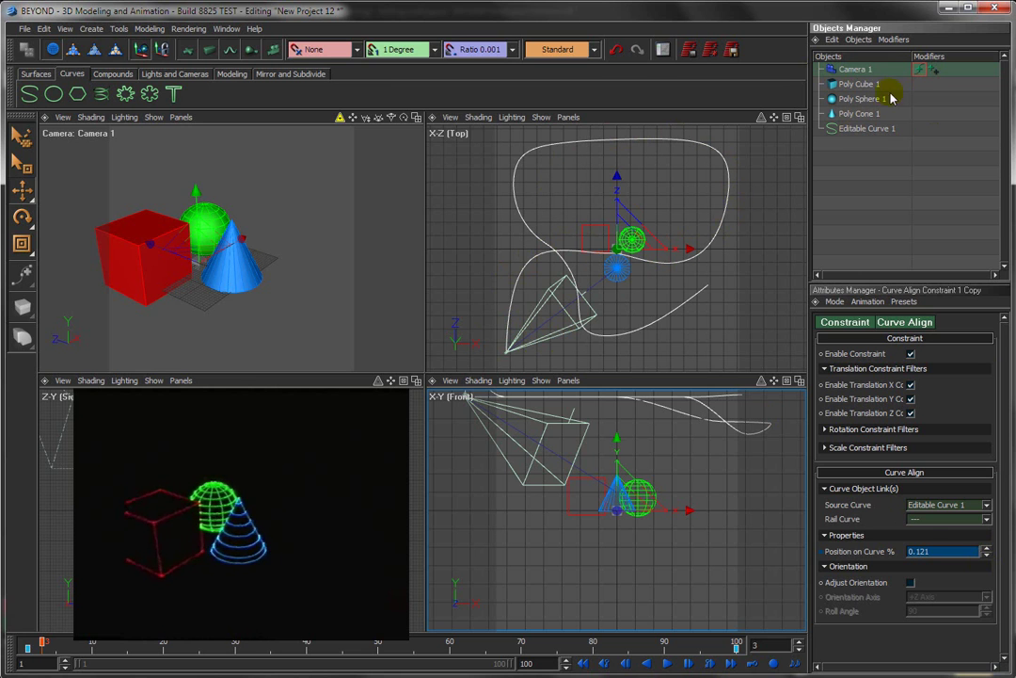
left_click(931, 70)
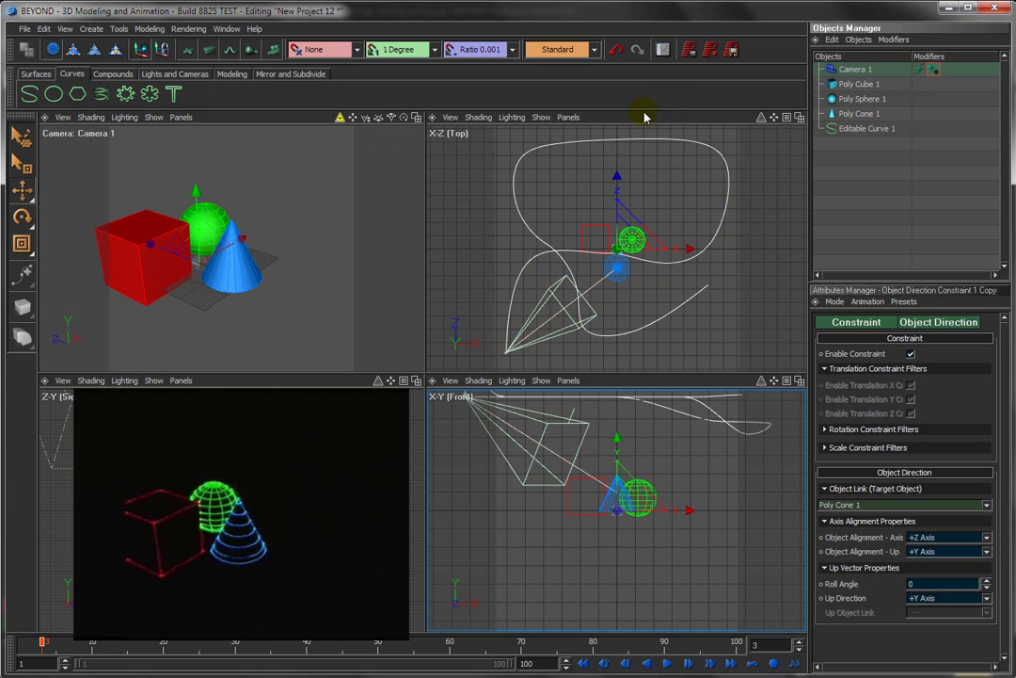
left_click(709, 55)
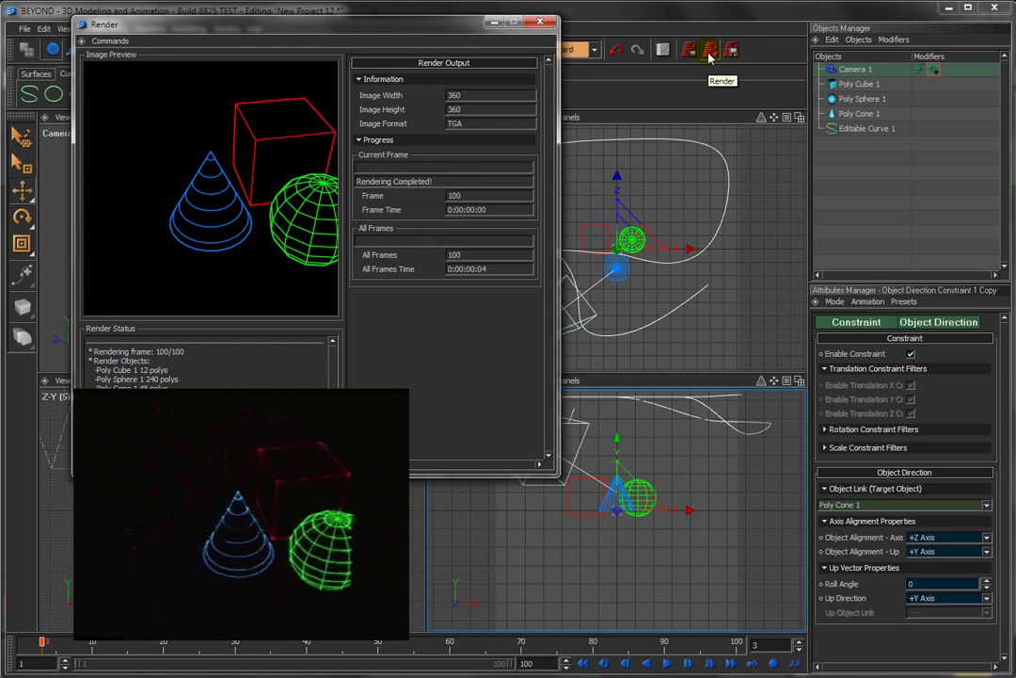
left_click(540, 22)
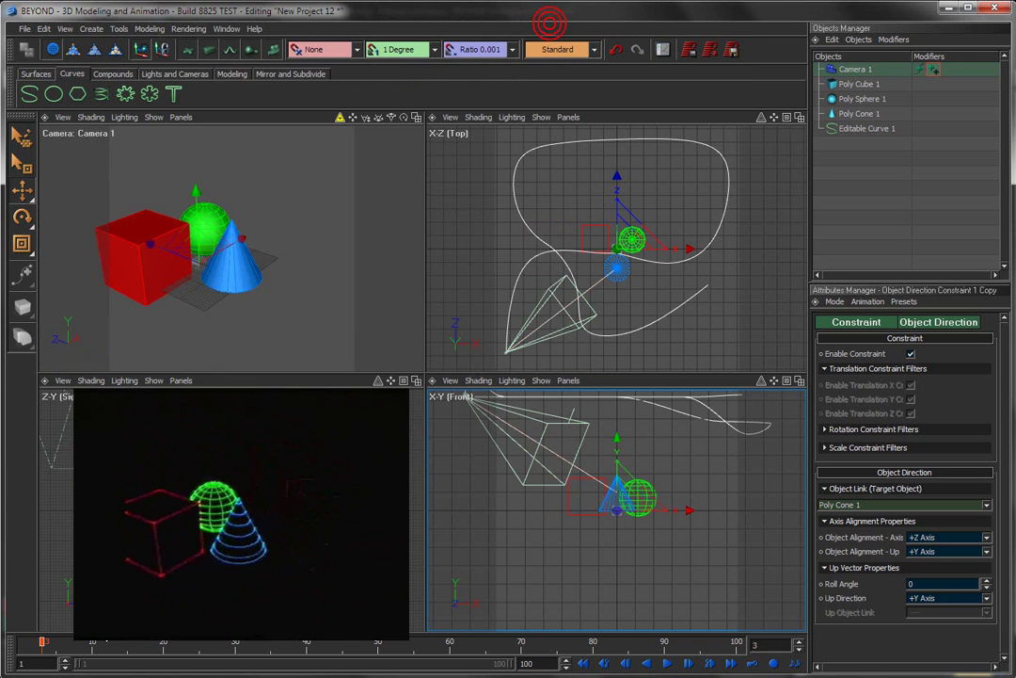
- Turn off Visible in Renderer for Editable Curve 1 and render the animation again
left_click_drag(42, 644, 129, 658)
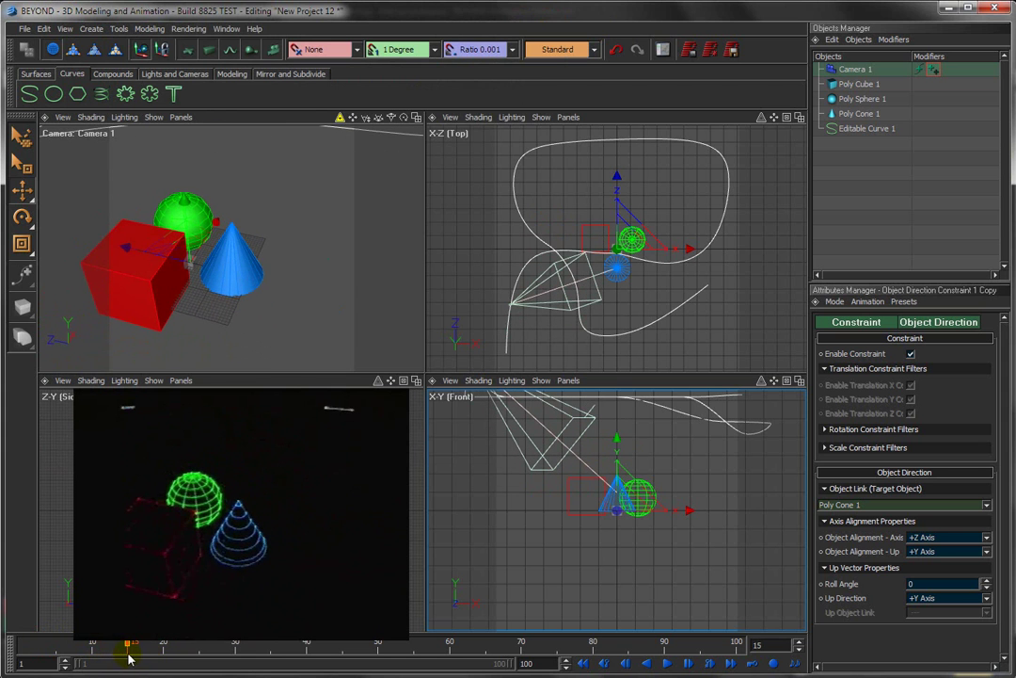
left_click(835, 130)
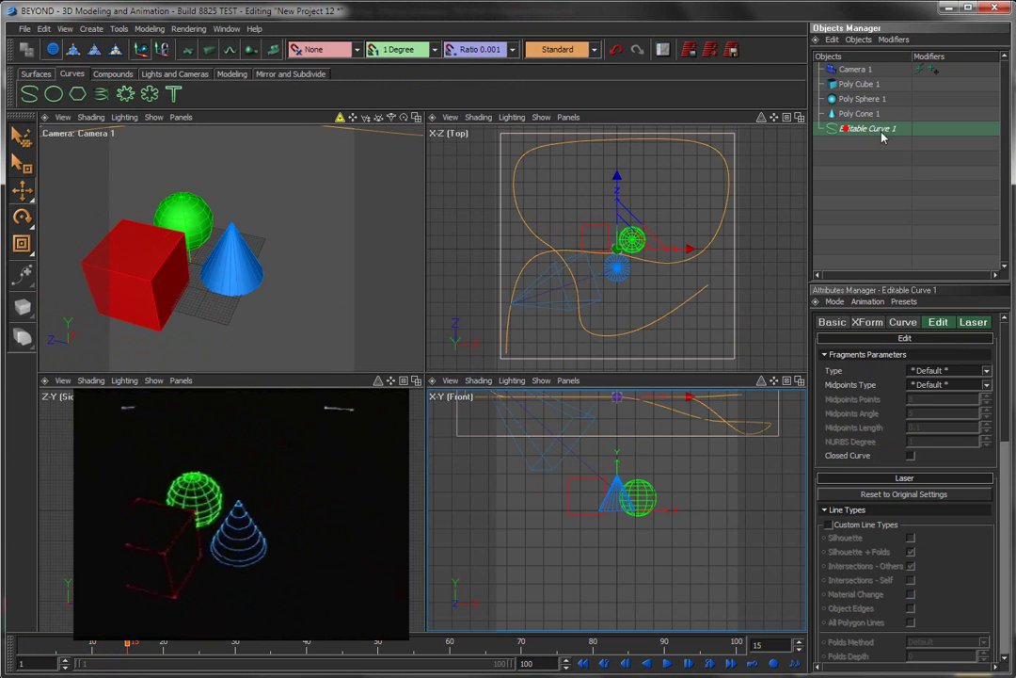
left_click(831, 324)
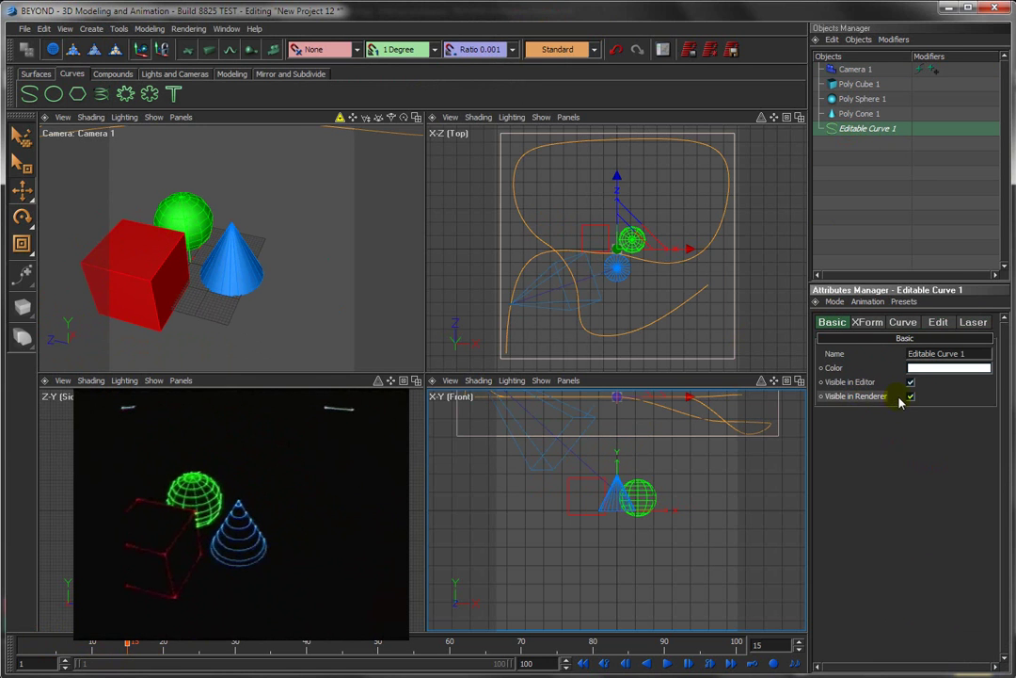
left_click(710, 48)
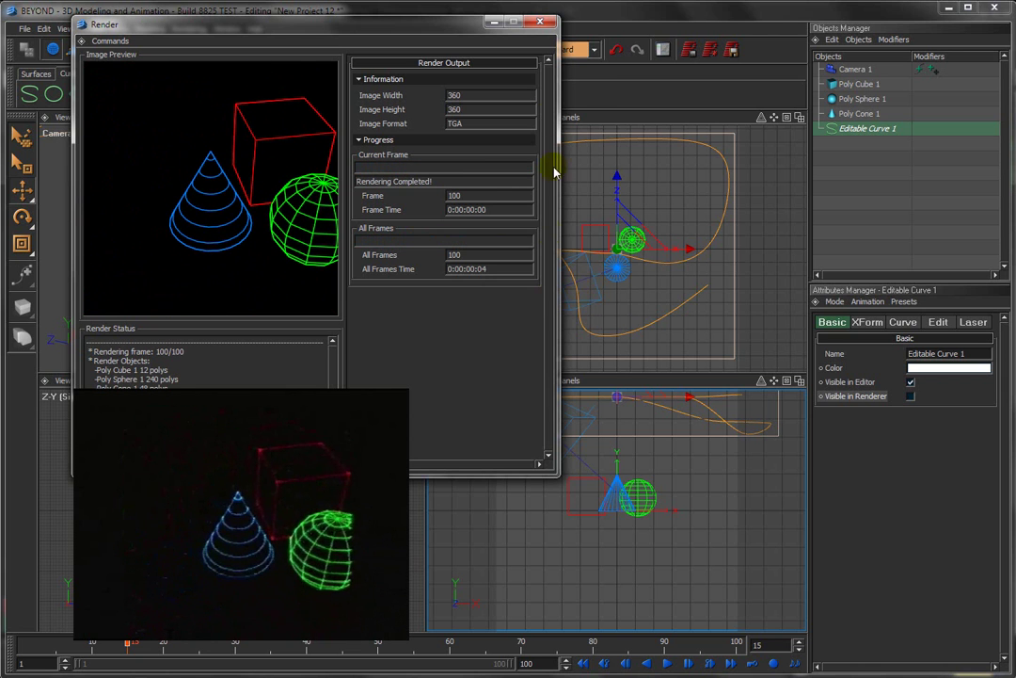
- Close the render window, switch from the 3D editor to the main BEYOND workspace, and play the rendered animation in Cue 47
left_click(540, 21)
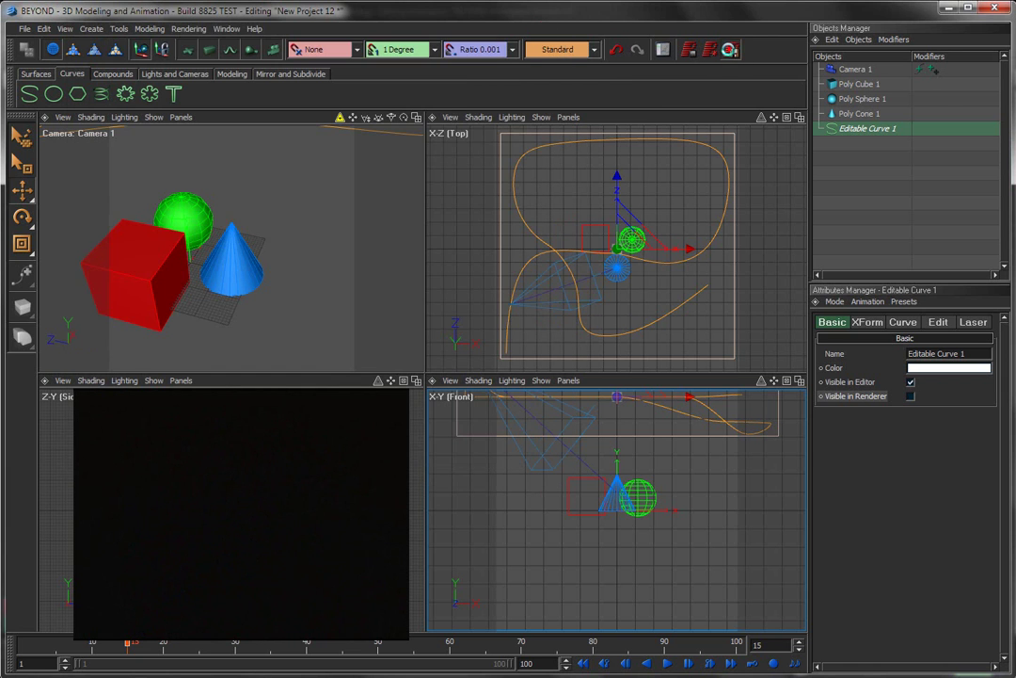
left_click(960, 8)
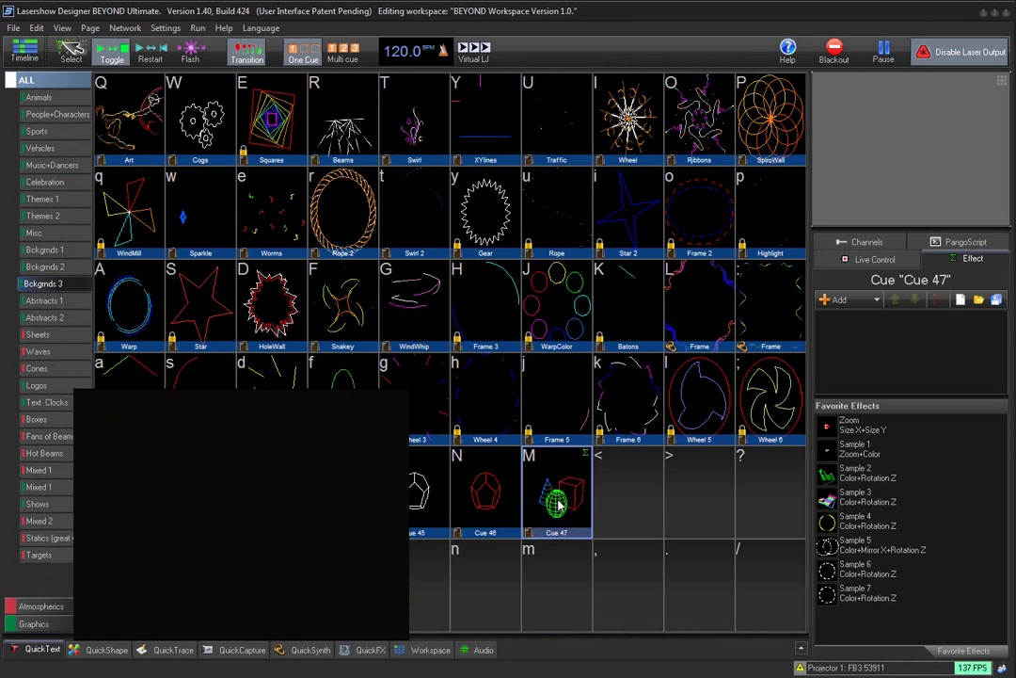
left_click(558, 506)
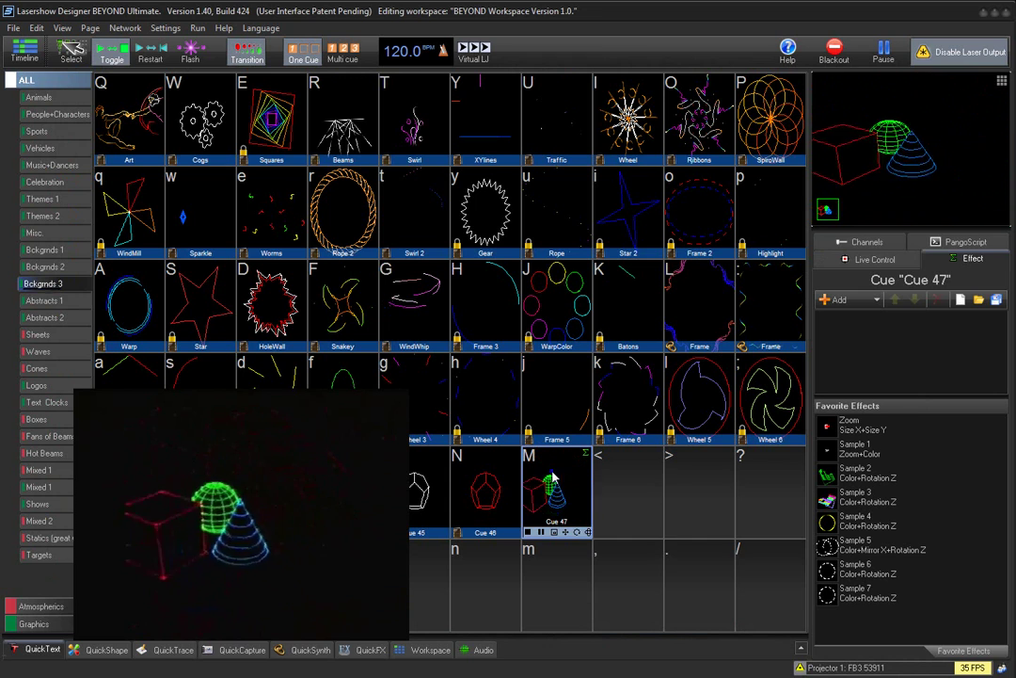
- Open the playback settings in Cue 47's properties
right_click(553, 477)
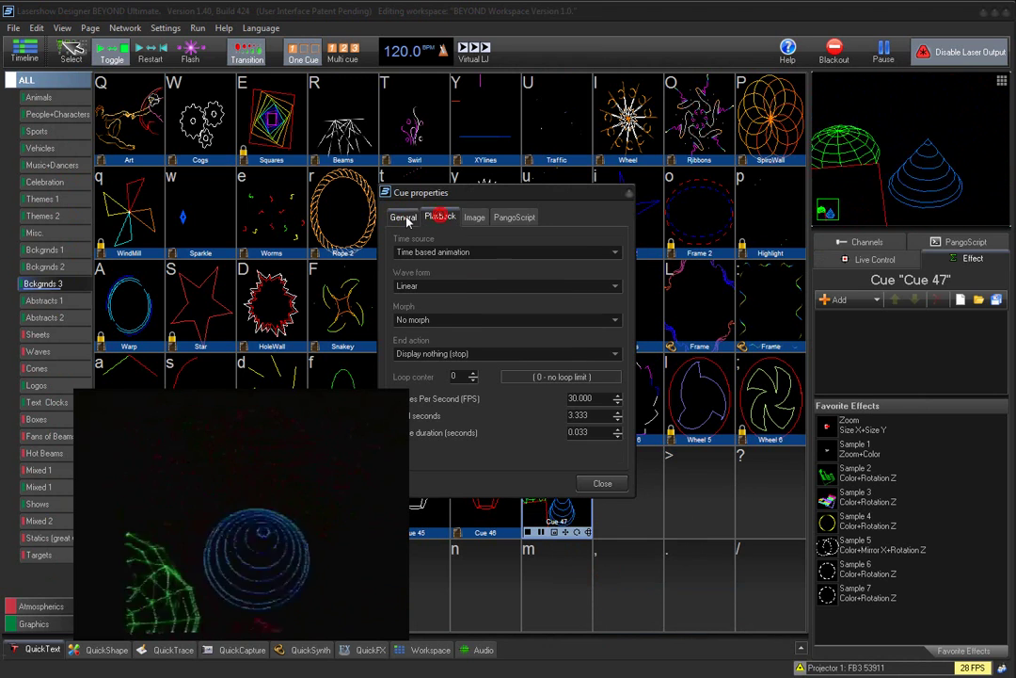
left_click(404, 217)
left_click(439, 218)
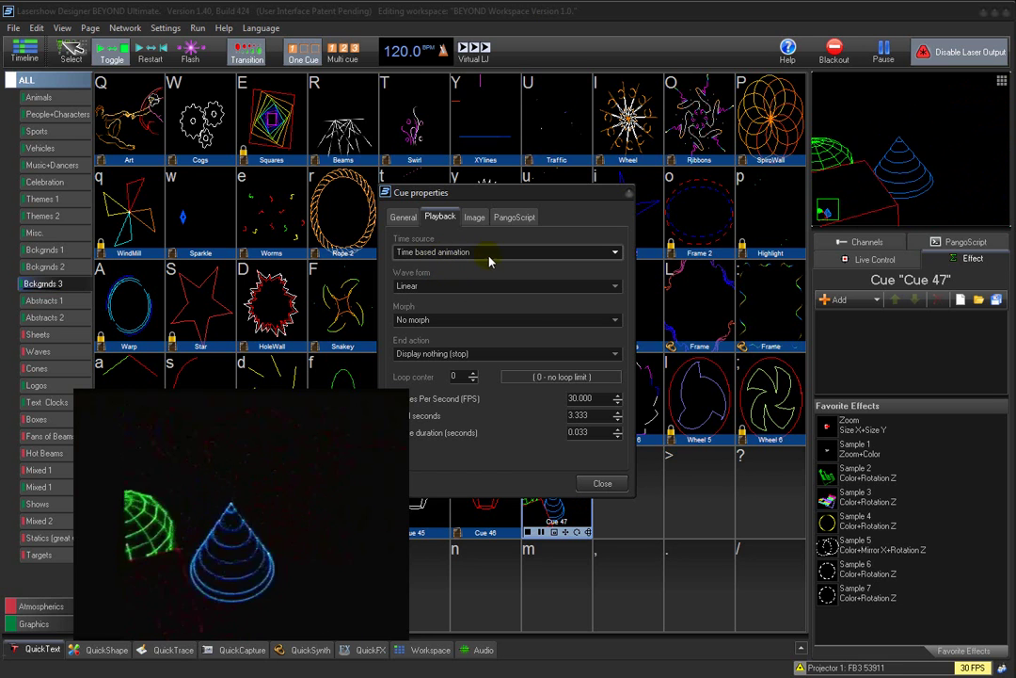
- Try slower playback of Cue 47 with a total duration of 6 seconds, followed by 10 seconds
type("6")
key("Return")
double_click(595, 415)
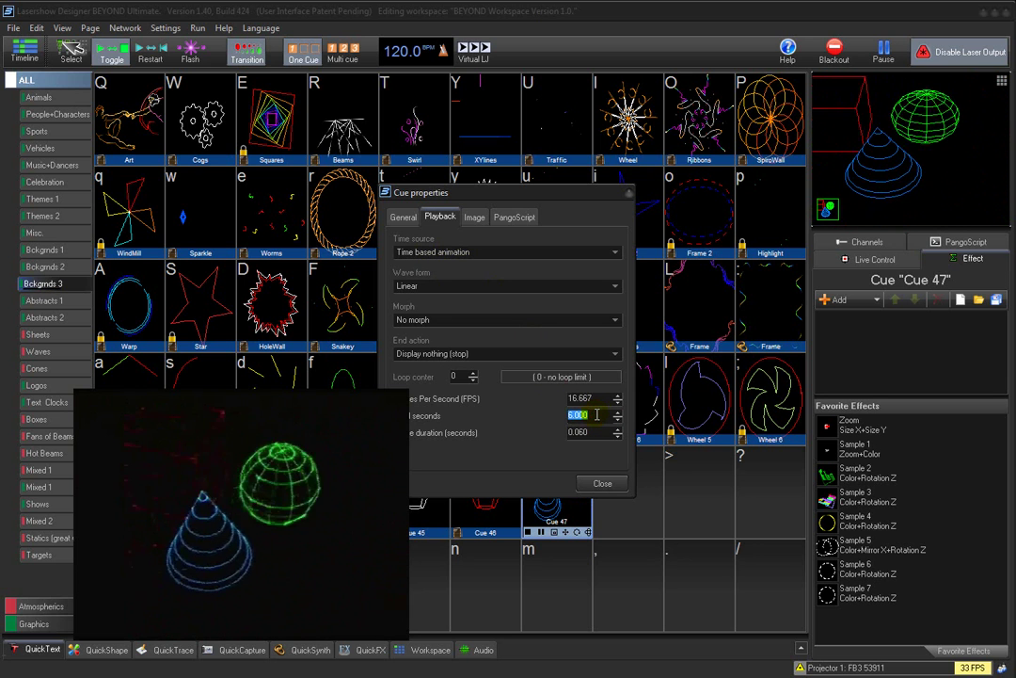
type("10")
key("Return")
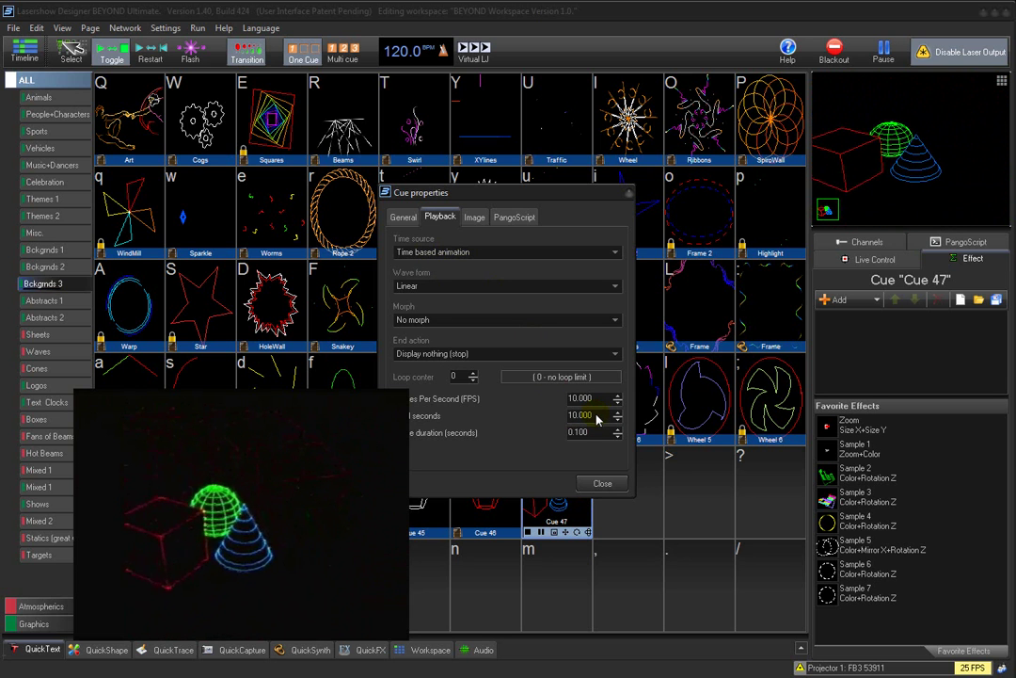
- Set Cue 47's total playback duration to 2 seconds
double_click(597, 415)
type("2")
key("Return")
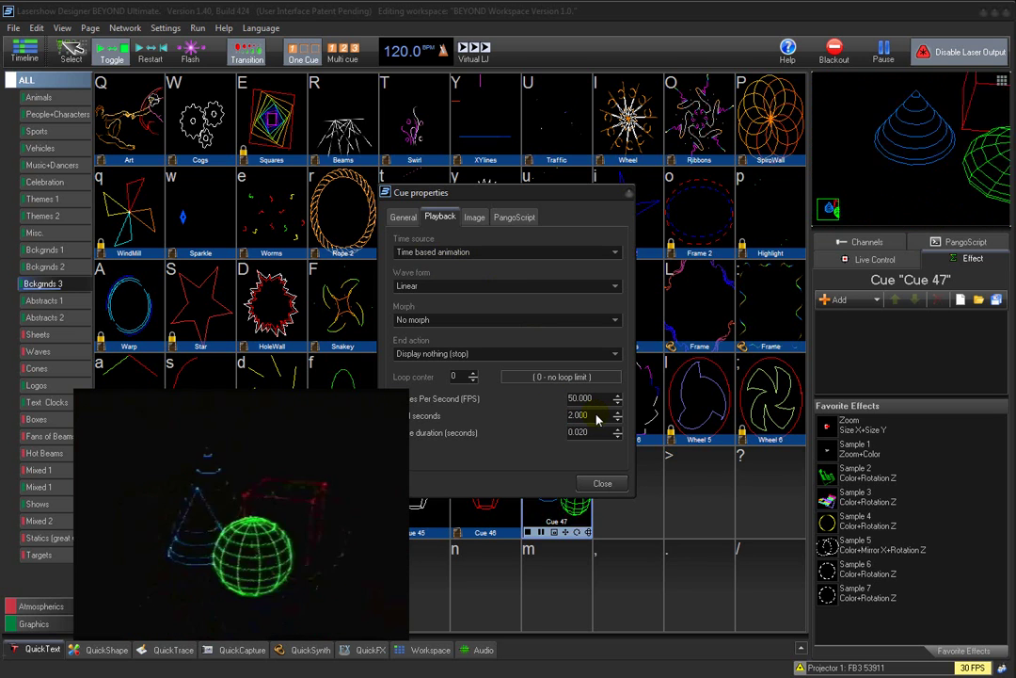